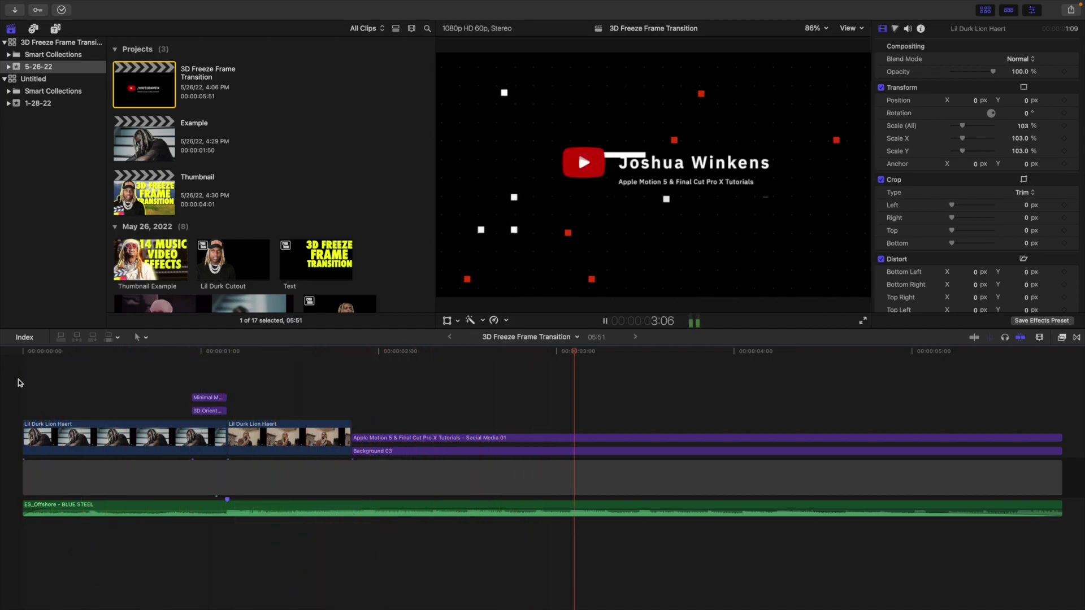
- Stop playback, switch the timeline to the Example project, and show the My Titles collection
{"action": "key", "text": "space"}
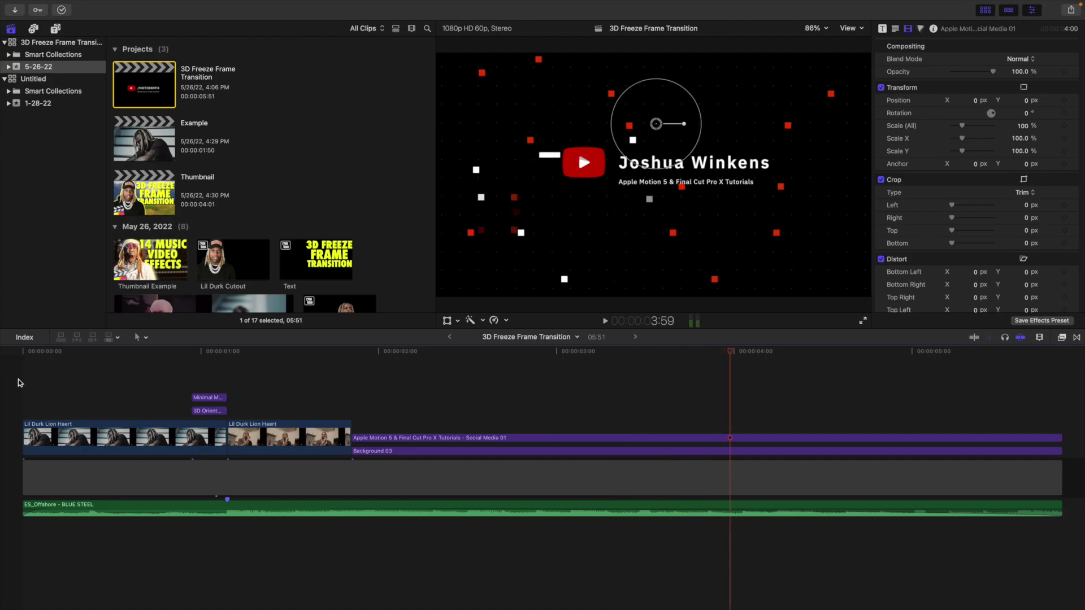
{"action": "key", "text": "super+bracketleft"}
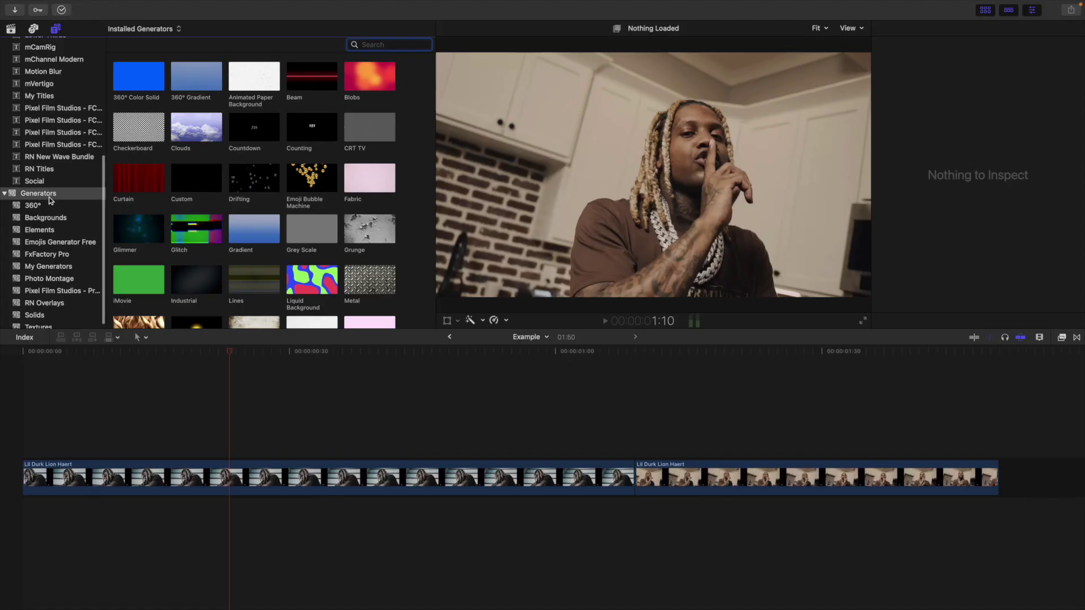
{"action": "scroll", "coordinate": [54, 181], "scroll_direction": "up", "scroll_amount": 2}
{"action": "left_click", "coordinate": [72, 146]}
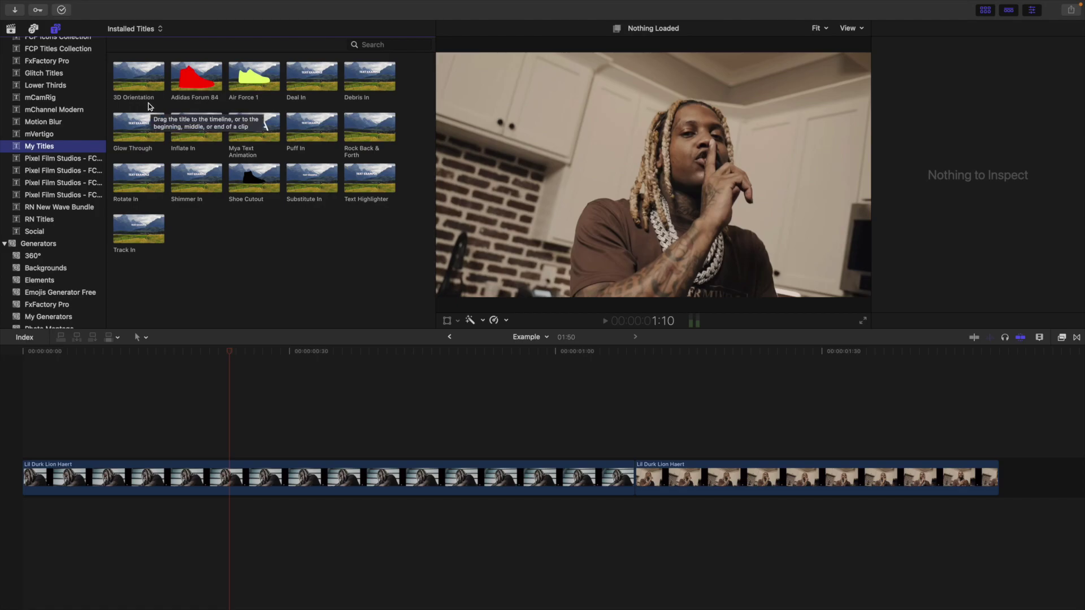
- Show the library's projects and select the second clip with the playhead at its 00:41 start
{"action": "left_click", "coordinate": [11, 29]}
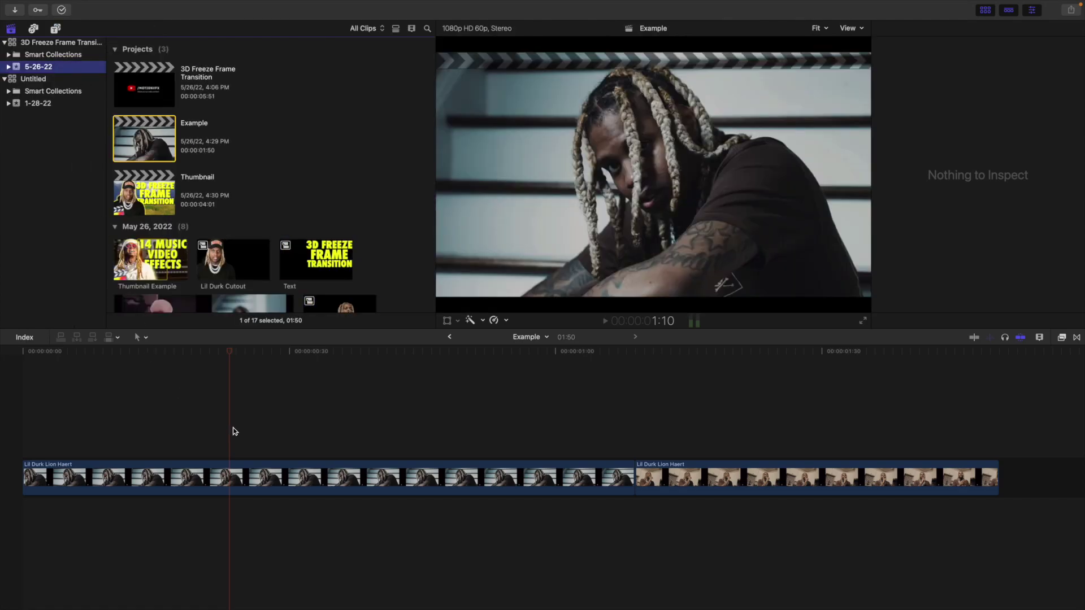
{"action": "left_click", "coordinate": [234, 428]}
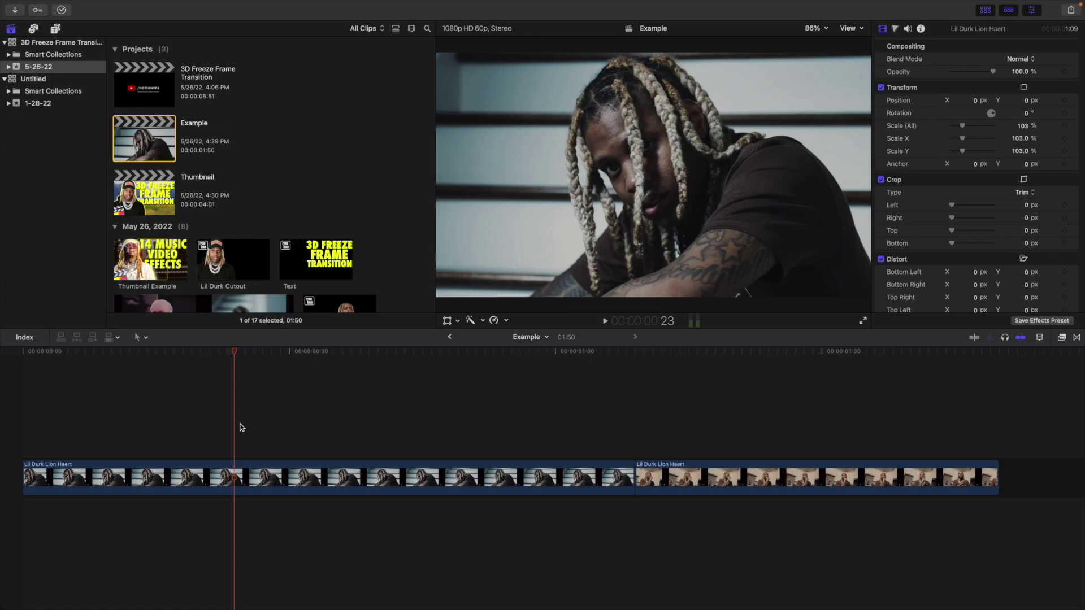
{"action": "left_click", "coordinate": [634, 378]}
{"action": "left_click", "coordinate": [670, 480]}
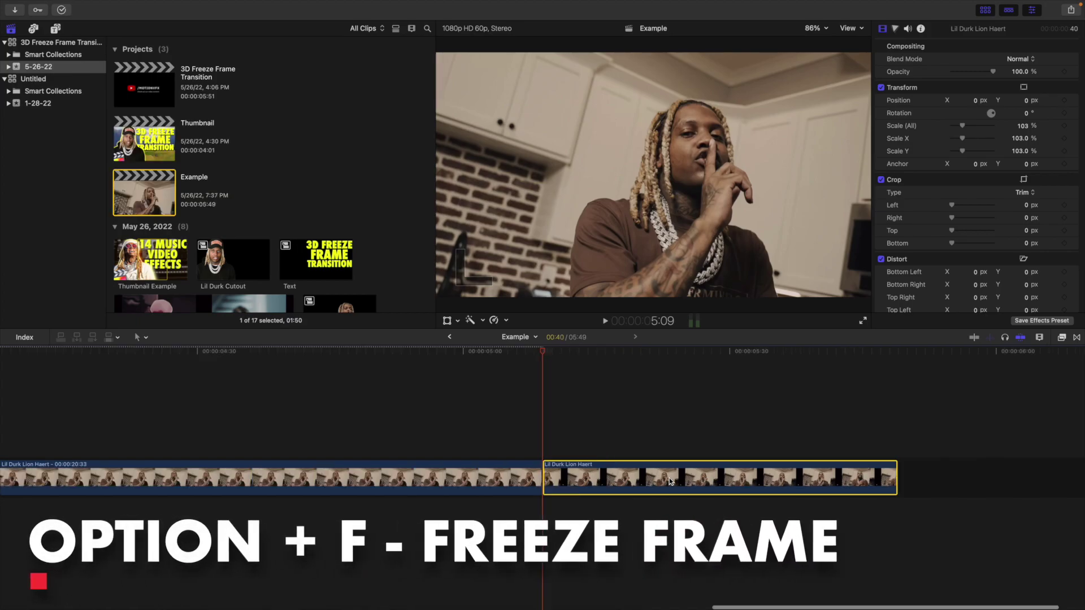
- Fit the Example project in the timeline and play back the new four-second freeze frame
{"action": "key", "text": "shift+z"}
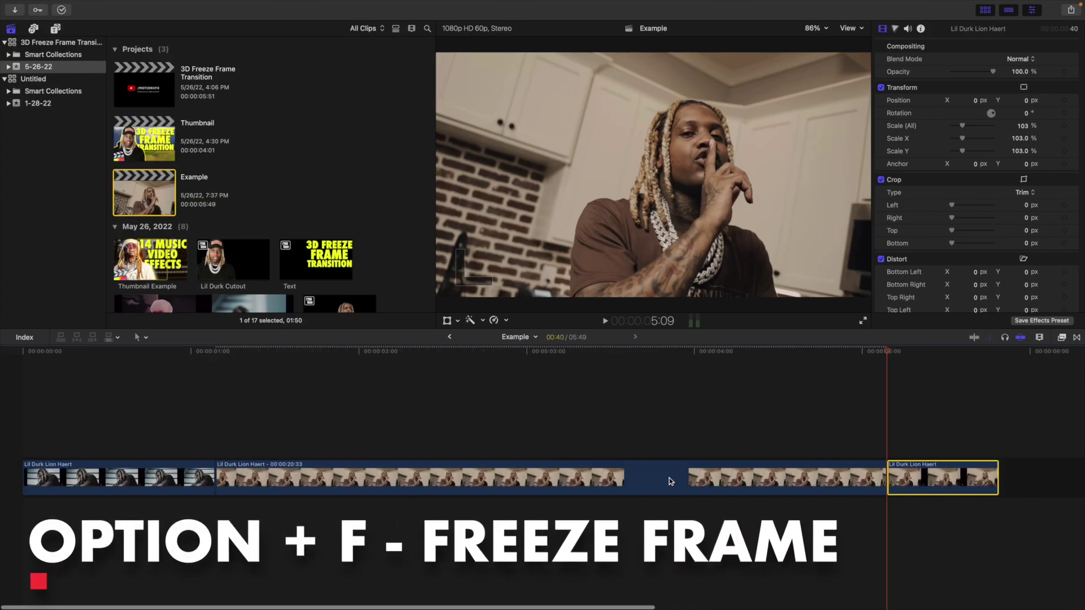
{"action": "left_click", "coordinate": [215, 418]}
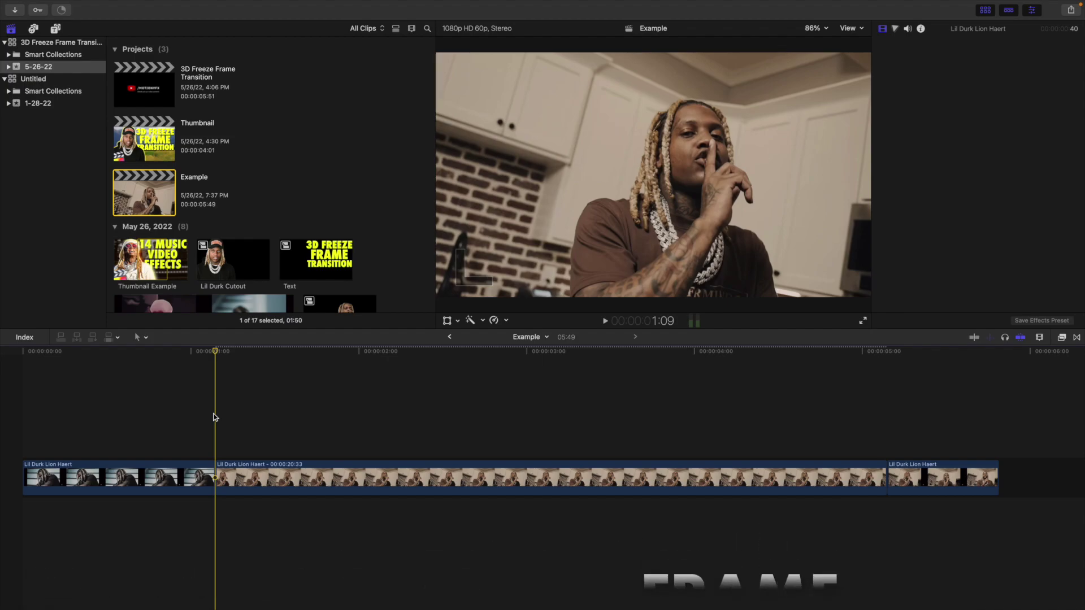
{"action": "key", "text": "space"}
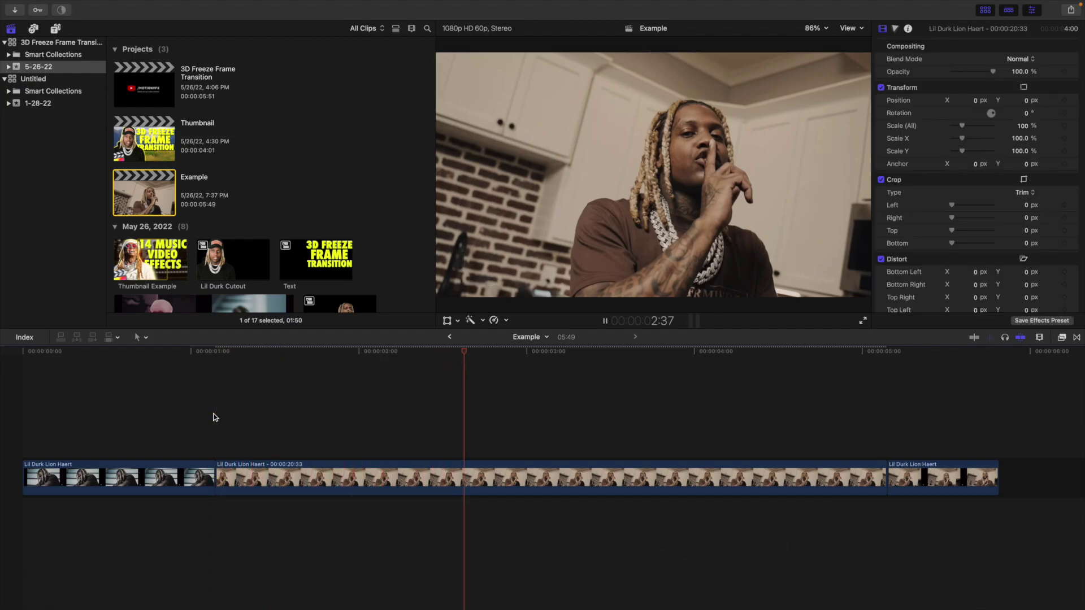
{"action": "key", "text": "space"}
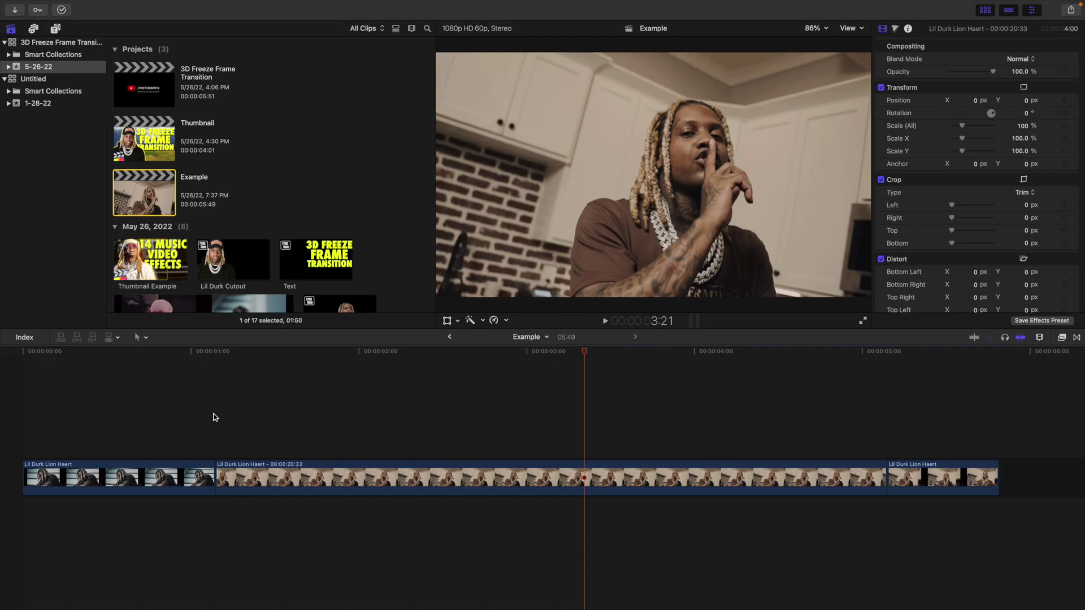
- Apply the Draw Mask effect from the Masks category to the freeze frame clip
{"action": "left_click", "coordinate": [599, 479]}
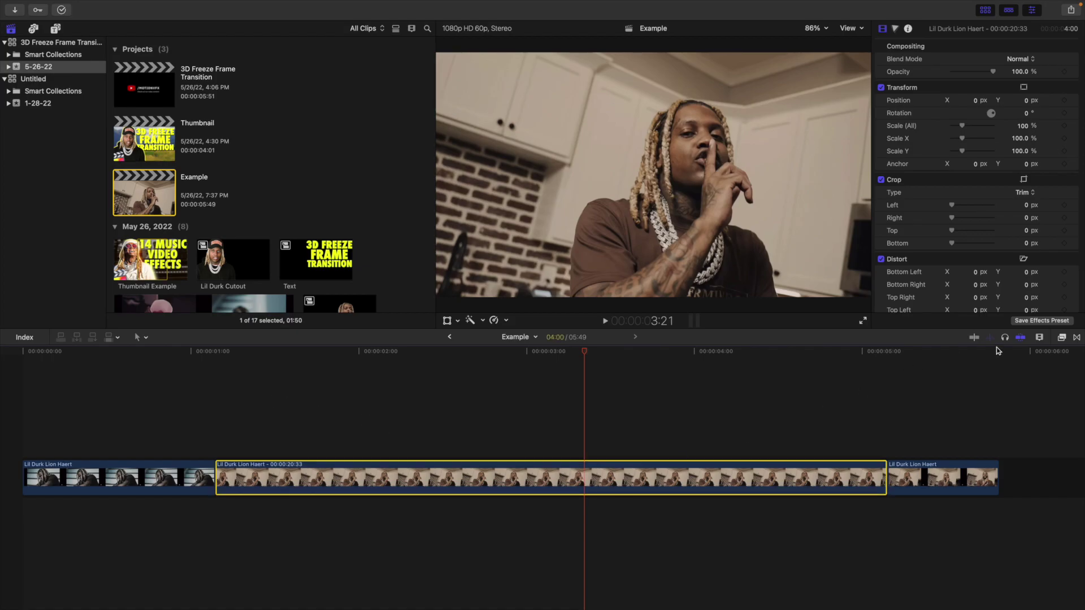
{"action": "left_click", "coordinate": [1062, 338]}
{"action": "scroll", "coordinate": [882, 446], "scroll_direction": "down", "scroll_amount": 3}
{"action": "scroll", "coordinate": [881, 450], "scroll_direction": "down", "scroll_amount": 1}
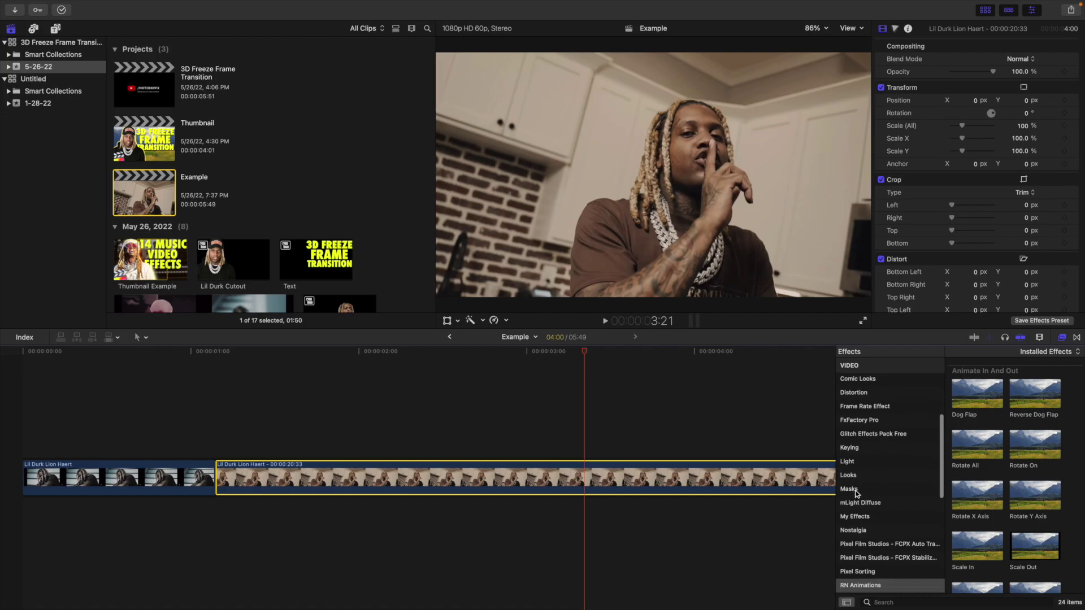
{"action": "left_click", "coordinate": [857, 491]}
{"action": "left_click_drag", "start_coordinate": [977, 382], "coordinate": [643, 479]}
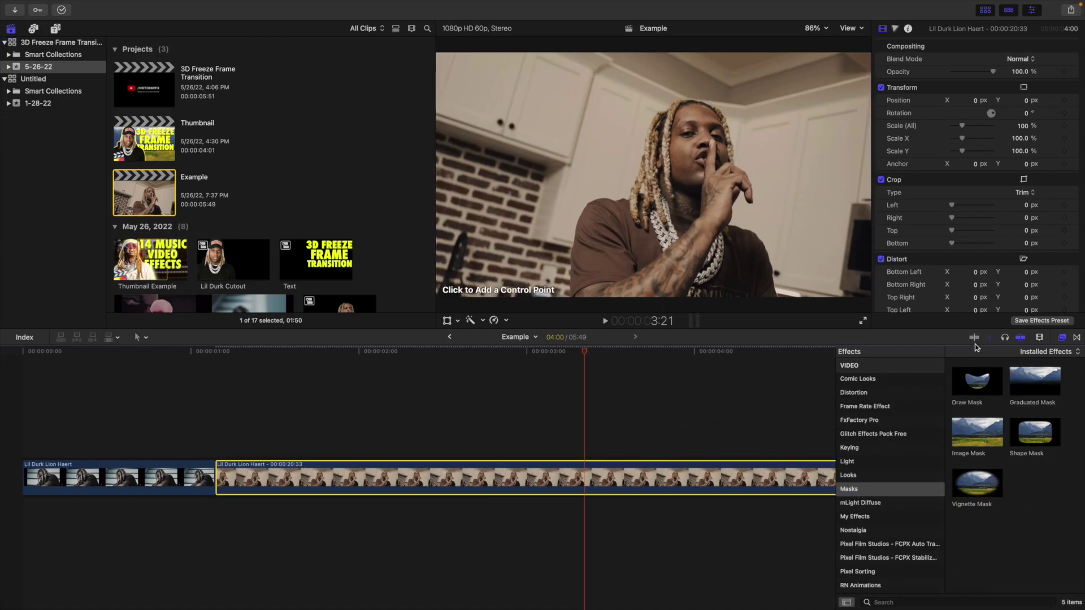
{"action": "left_click", "coordinate": [1062, 337]}
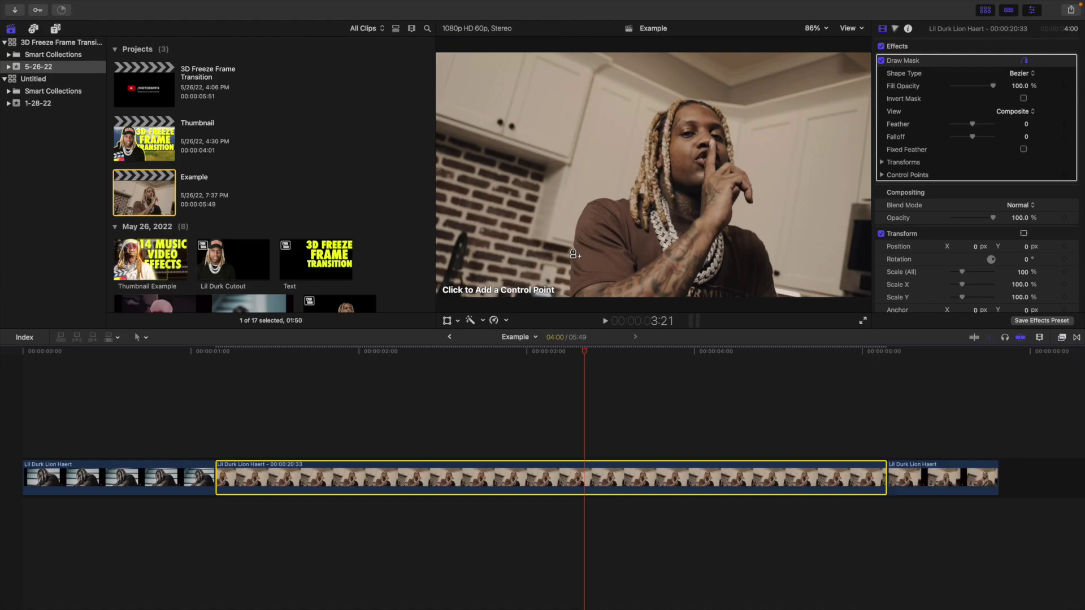
- Trace the mask outline from the shirt's lower left up the hair and across the head
{"action": "left_click", "coordinate": [567, 280]}
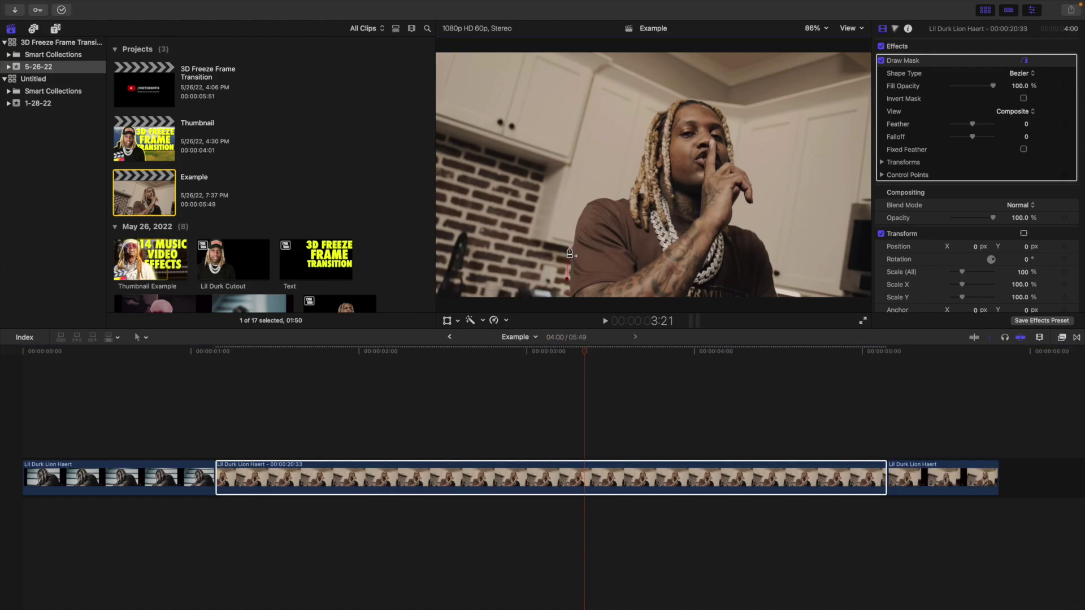
{"action": "left_click", "coordinate": [573, 224]}
{"action": "left_click", "coordinate": [585, 199]}
{"action": "left_click", "coordinate": [600, 192]}
{"action": "left_click", "coordinate": [615, 193]}
{"action": "left_click", "coordinate": [624, 189]}
{"action": "left_click", "coordinate": [631, 171]}
{"action": "left_click", "coordinate": [640, 141]}
{"action": "left_click", "coordinate": [649, 112]}
{"action": "left_click", "coordinate": [667, 96]}
{"action": "left_click", "coordinate": [701, 94]}
- Continue the mask down the head's right side, around the raised hand to the frame bottom
{"action": "left_click", "coordinate": [734, 119]}
{"action": "left_click", "coordinate": [740, 156]}
{"action": "left_click", "coordinate": [757, 184]}
{"action": "left_click", "coordinate": [755, 206]}
{"action": "left_click", "coordinate": [740, 206]}
{"action": "left_click", "coordinate": [737, 218]}
{"action": "left_click", "coordinate": [762, 233]}
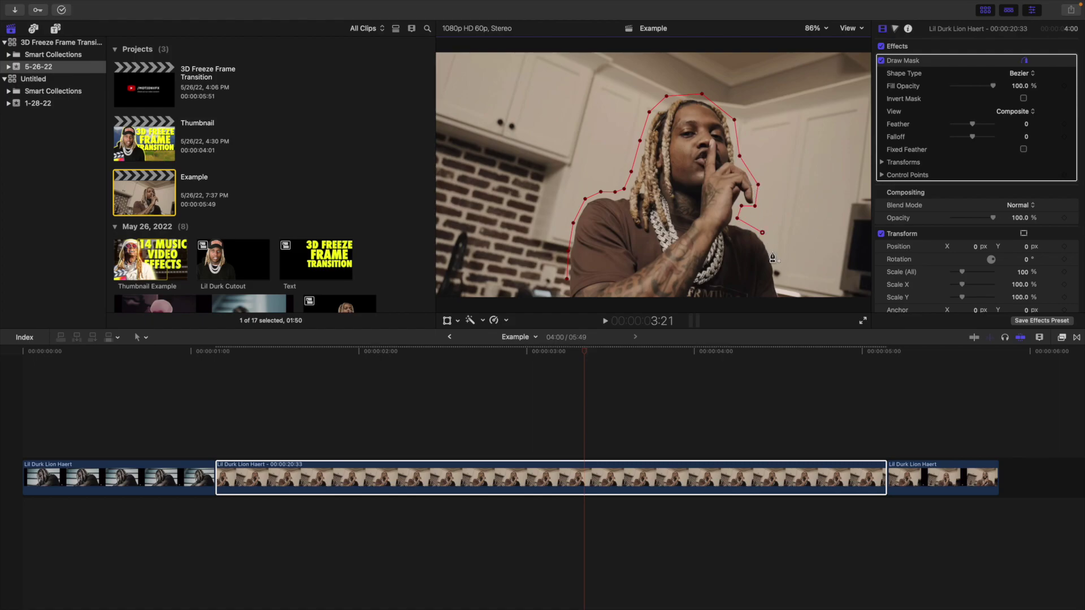
{"action": "left_click", "coordinate": [777, 274]}
{"action": "left_click", "coordinate": [780, 298]}
- At 50% viewer zoom, close the mask shape at its first point, then return the viewer to Fit
{"action": "left_click", "coordinate": [813, 29]}
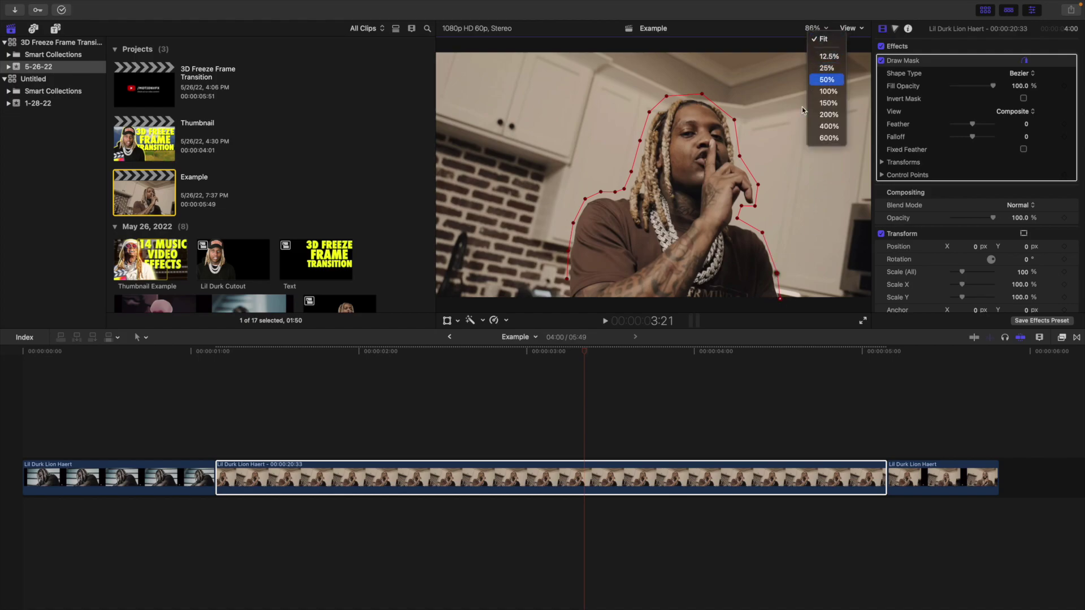
{"action": "left_click", "coordinate": [827, 79]}
{"action": "left_click", "coordinate": [598, 254]}
{"action": "left_click", "coordinate": [603, 244]}
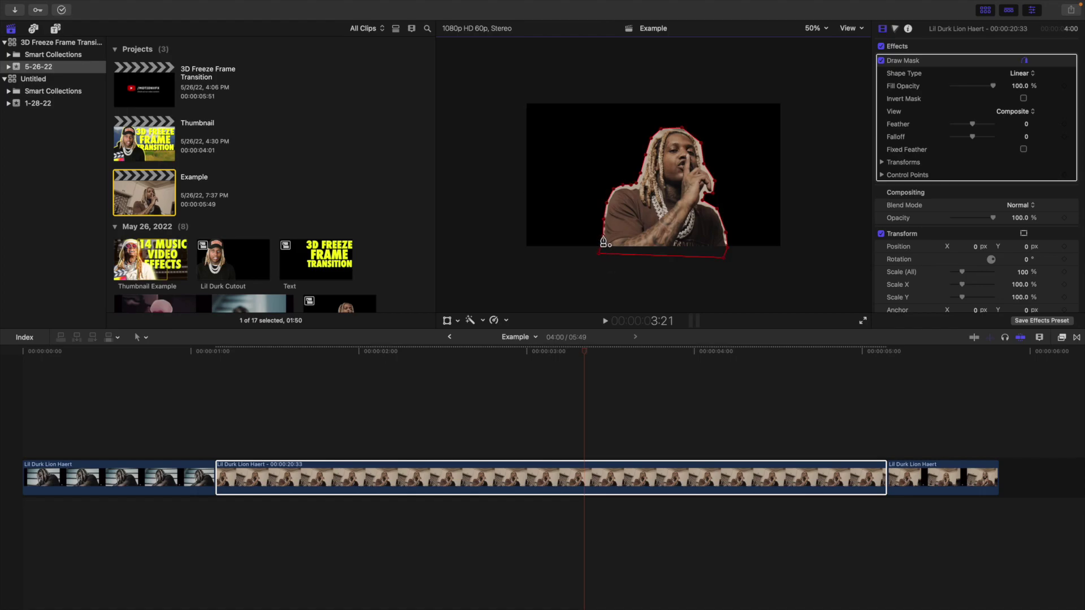
{"action": "left_click", "coordinate": [816, 28]}
{"action": "left_click", "coordinate": [820, 41]}
{"action": "left_click", "coordinate": [570, 440]}
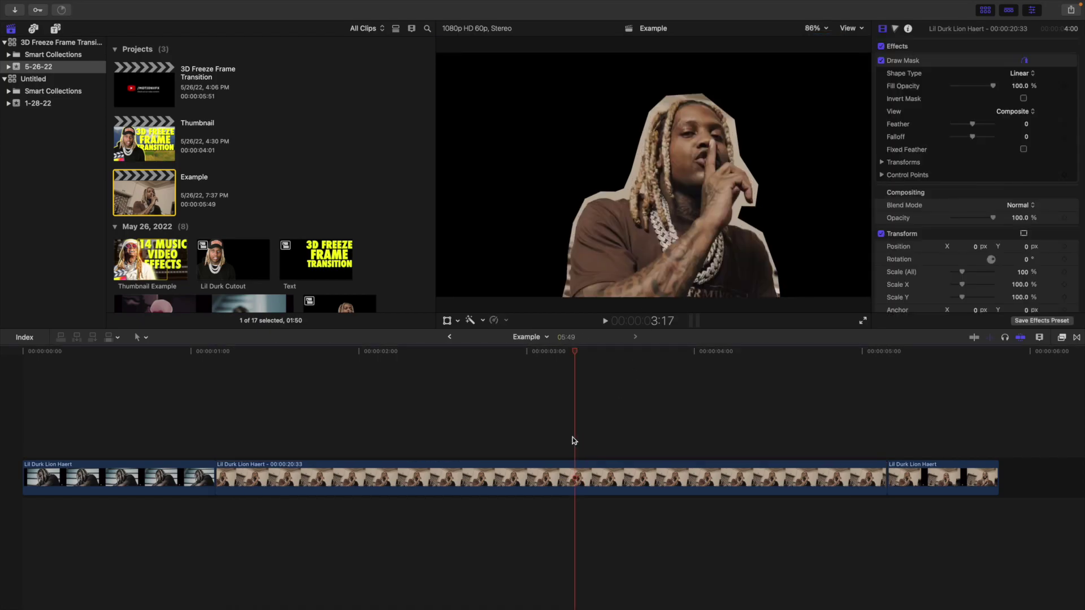
- Turn the masked freeze frame into a compound clip named 'Cutout'
{"action": "left_click", "coordinate": [560, 473]}
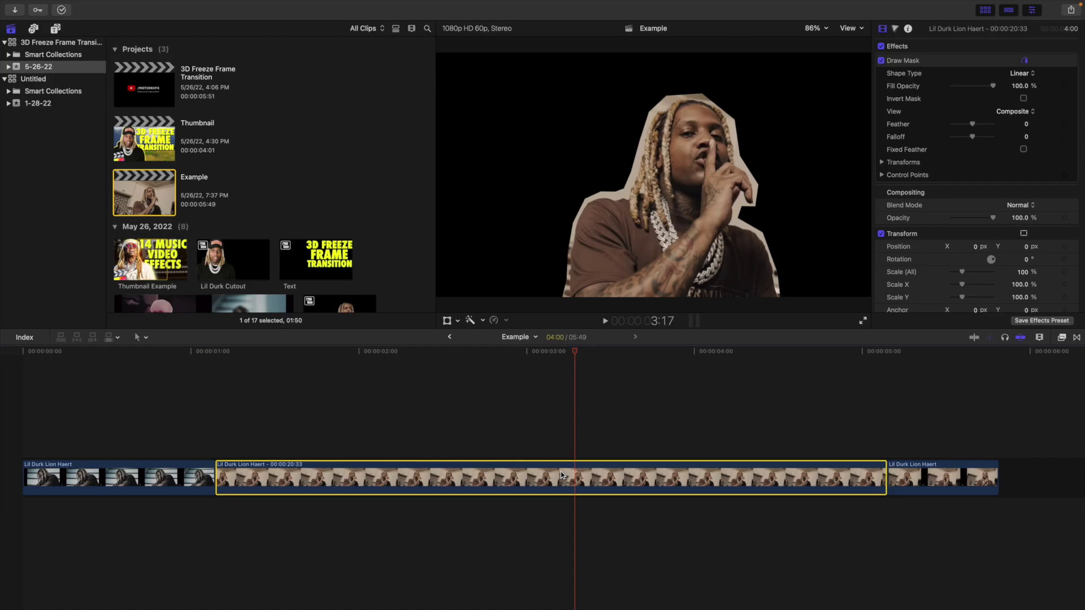
{"action": "key", "text": "alt+g"}
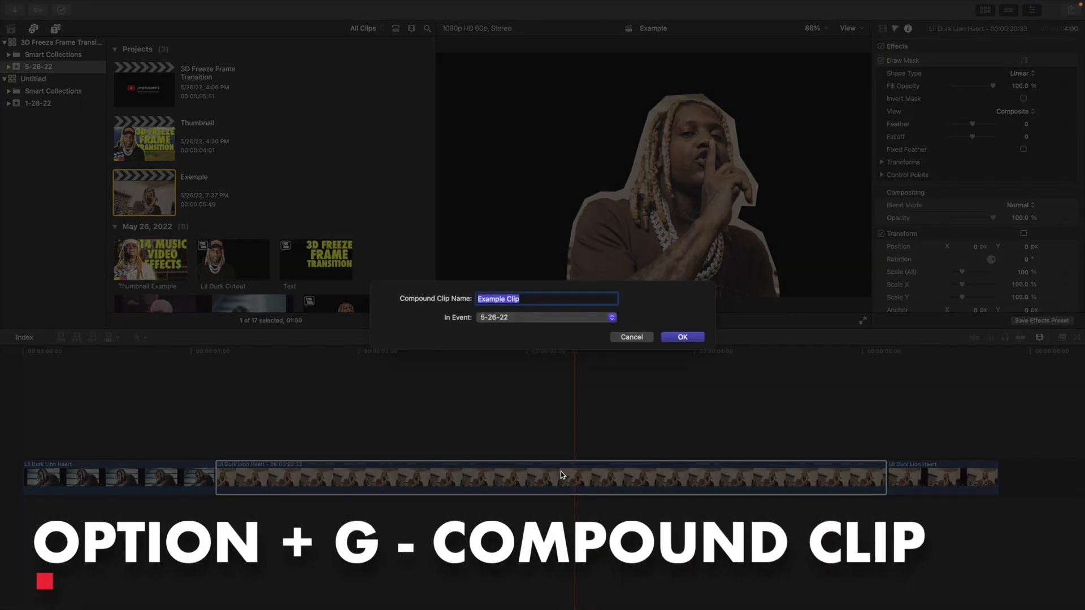
{"action": "type", "text": "Cutout"}
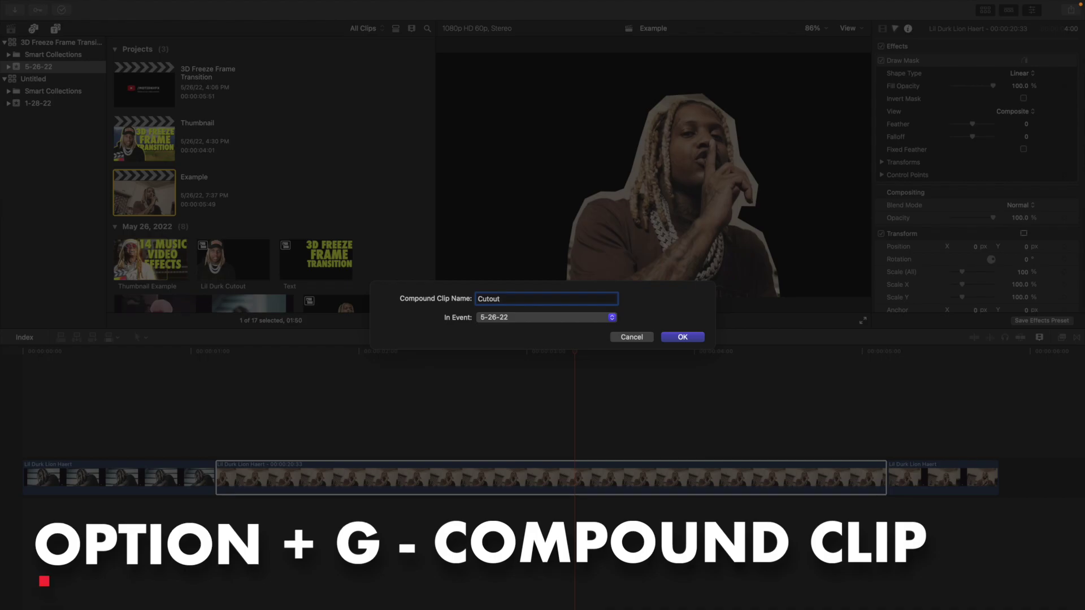
{"action": "key", "text": "Return"}
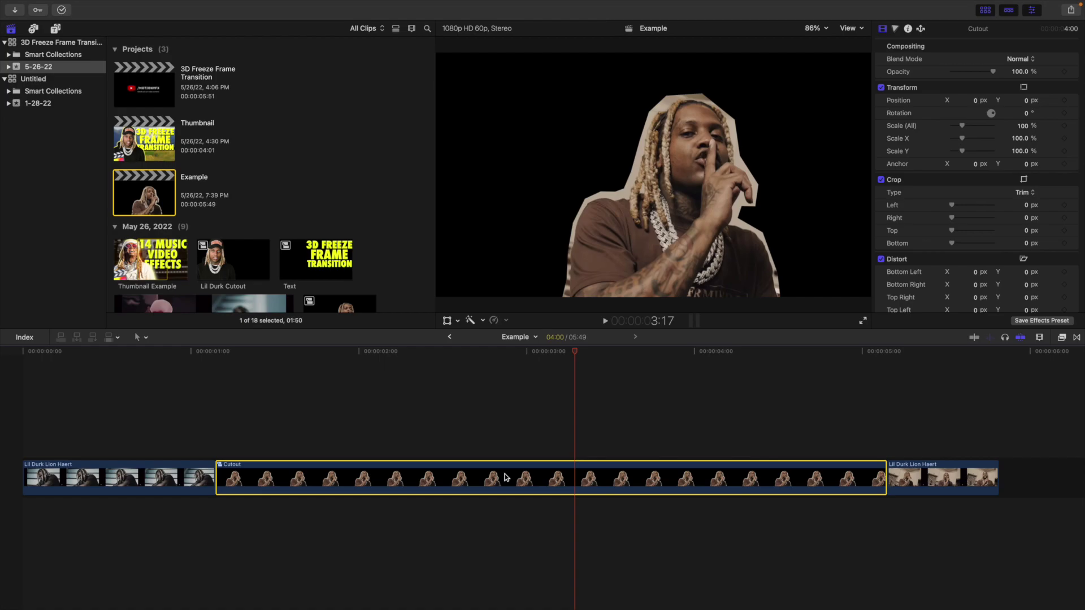
- Delete Cutout from the timeline, fit the project, and show the Titles and Generators browser
{"action": "key", "text": "Delete"}
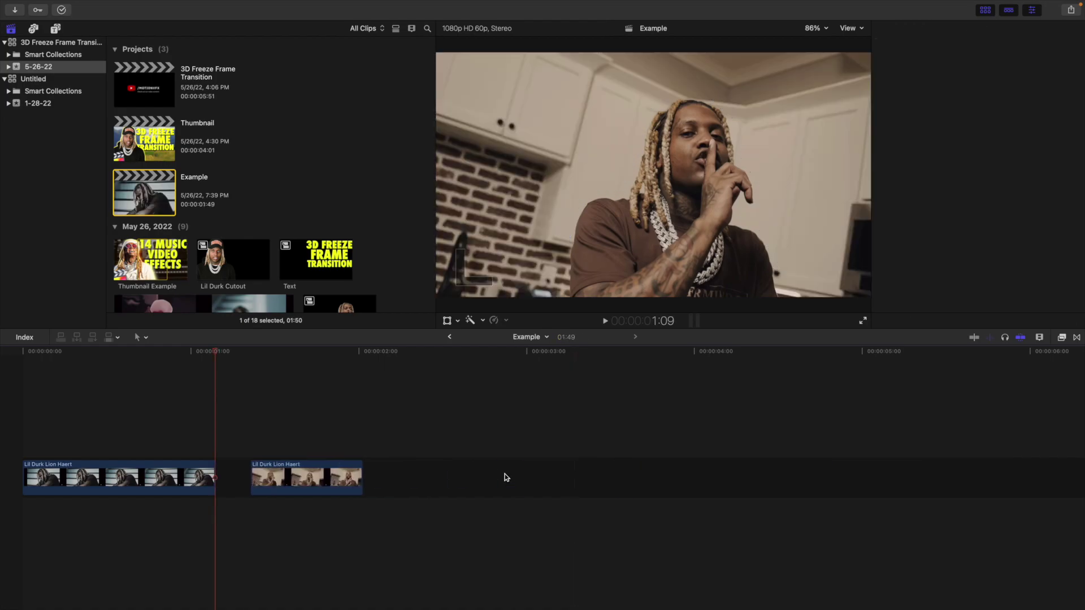
{"action": "key", "text": "shift+z"}
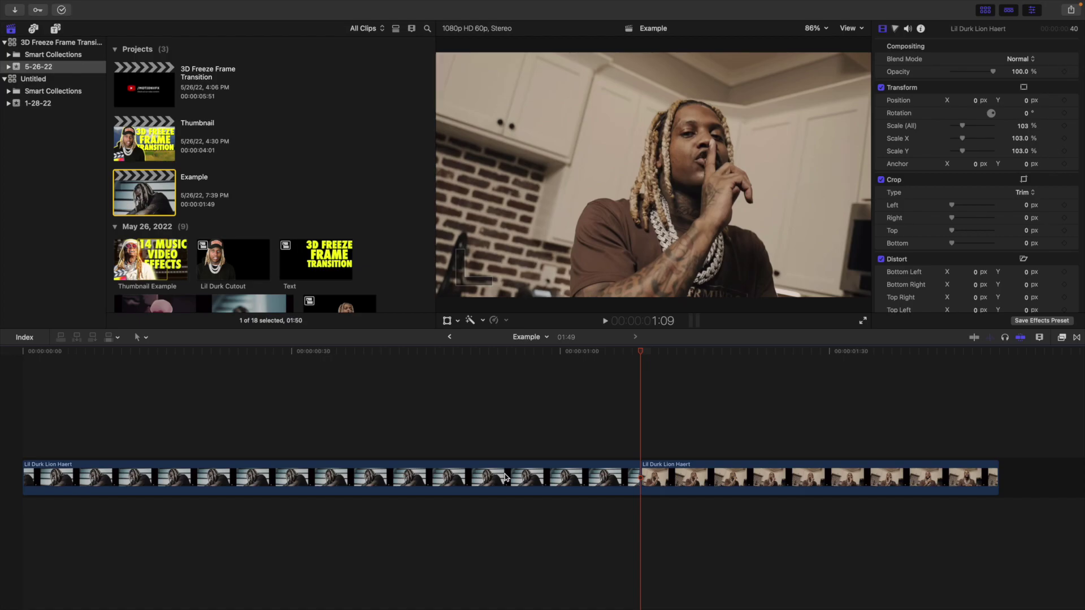
{"action": "left_click", "coordinate": [55, 29]}
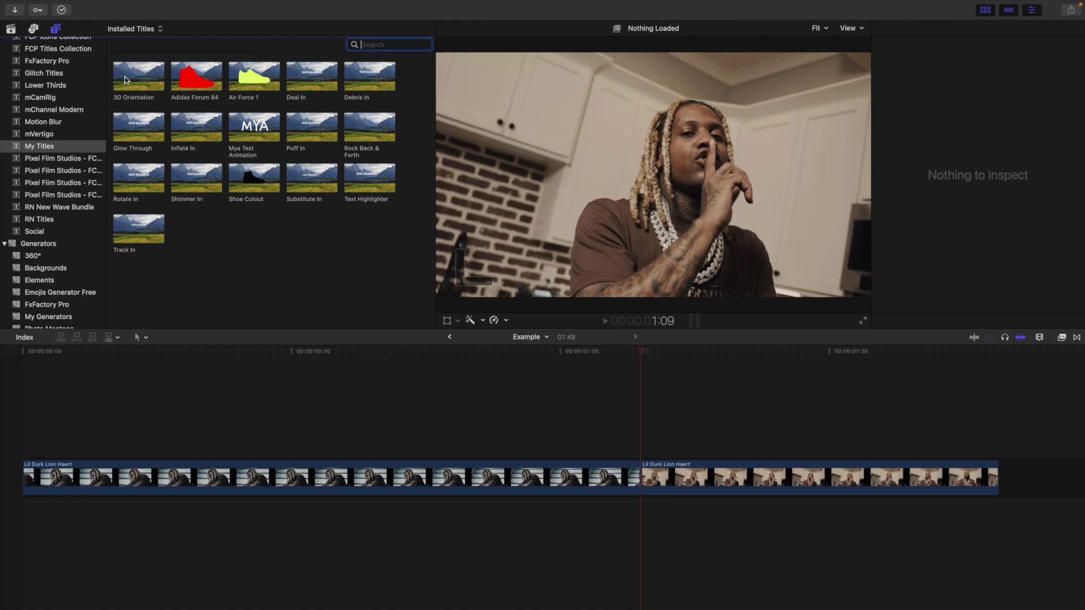
- Add the 3D Orientation title above the first clip with a 15-frame duration
{"action": "left_click_drag", "start_coordinate": [126, 78], "coordinate": [473, 425]}
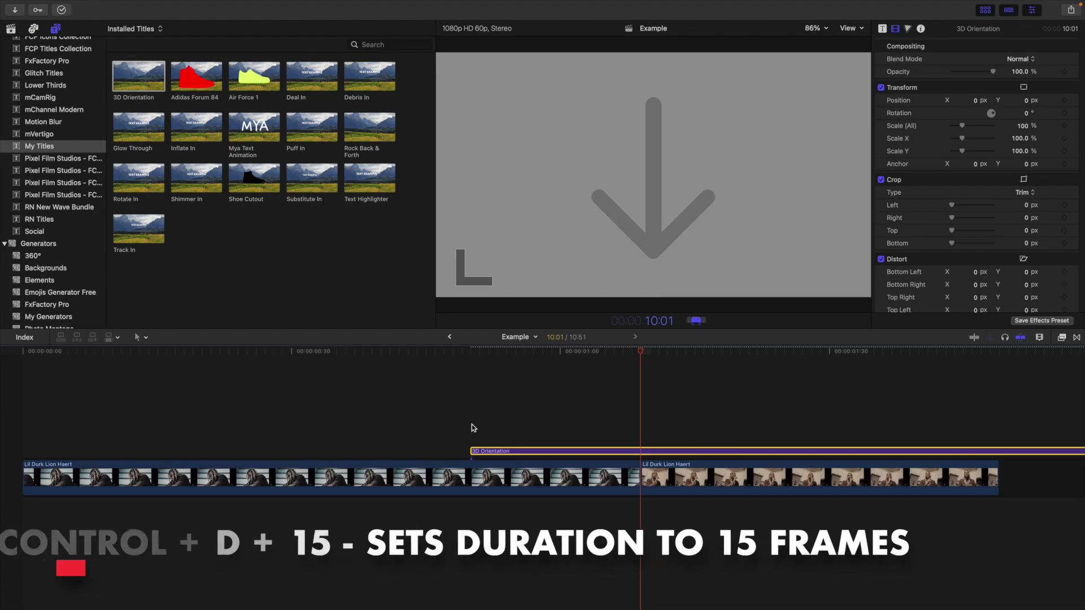
{"action": "key", "text": "ctrl+d"}
{"action": "type", "text": "15"}
{"action": "key", "text": "Return"}
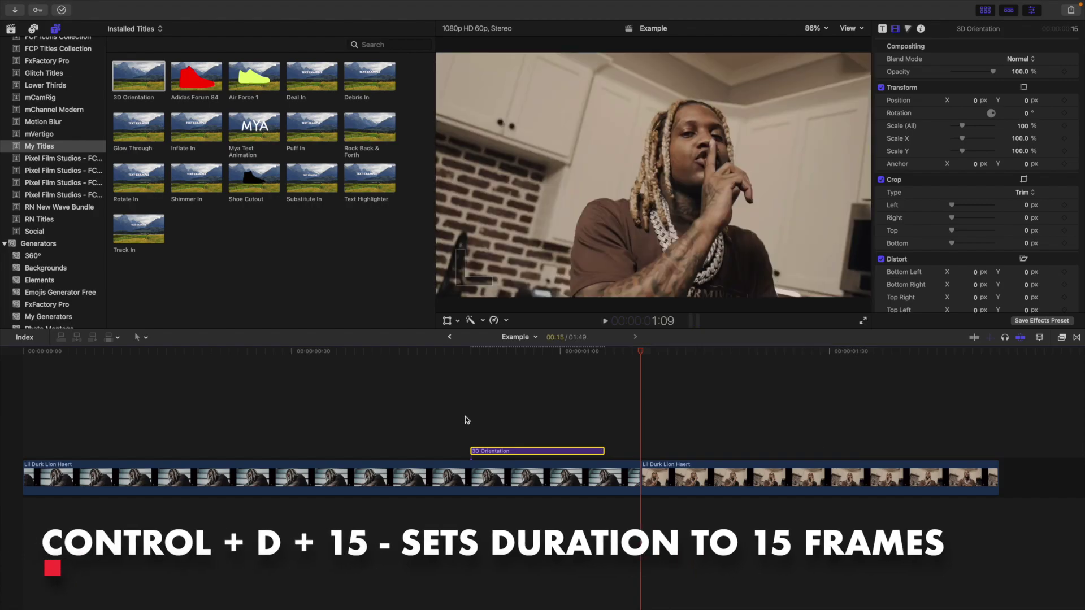
- Move the title so it ends exactly where the second clip begins
{"action": "left_click", "coordinate": [524, 414]}
{"action": "left_click", "coordinate": [442, 417]}
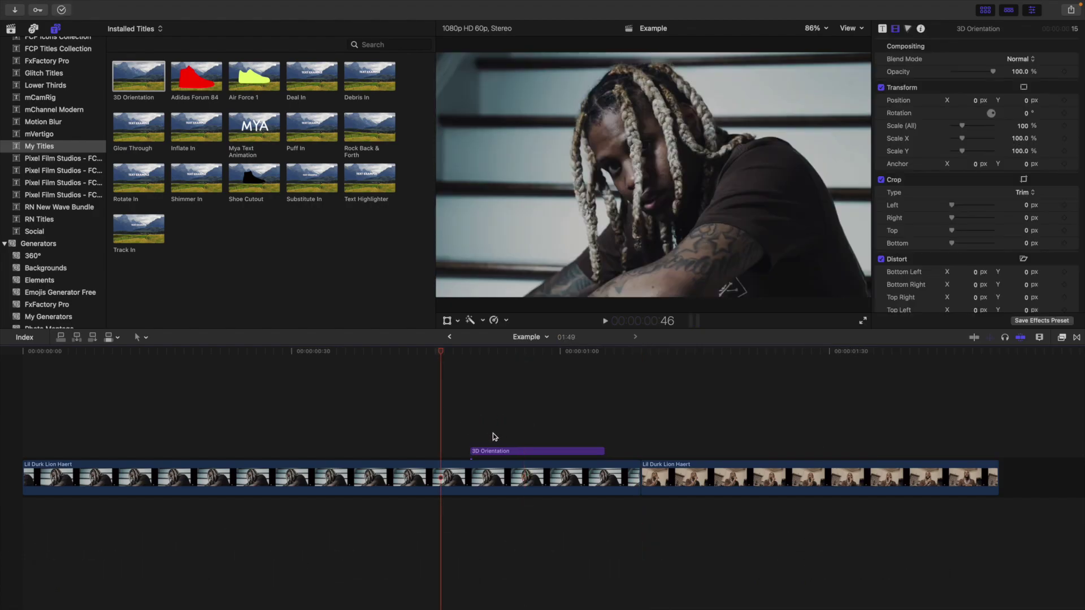
{"action": "left_click_drag", "start_coordinate": [530, 452], "coordinate": [571, 451]}
{"action": "left_click", "coordinate": [577, 439]}
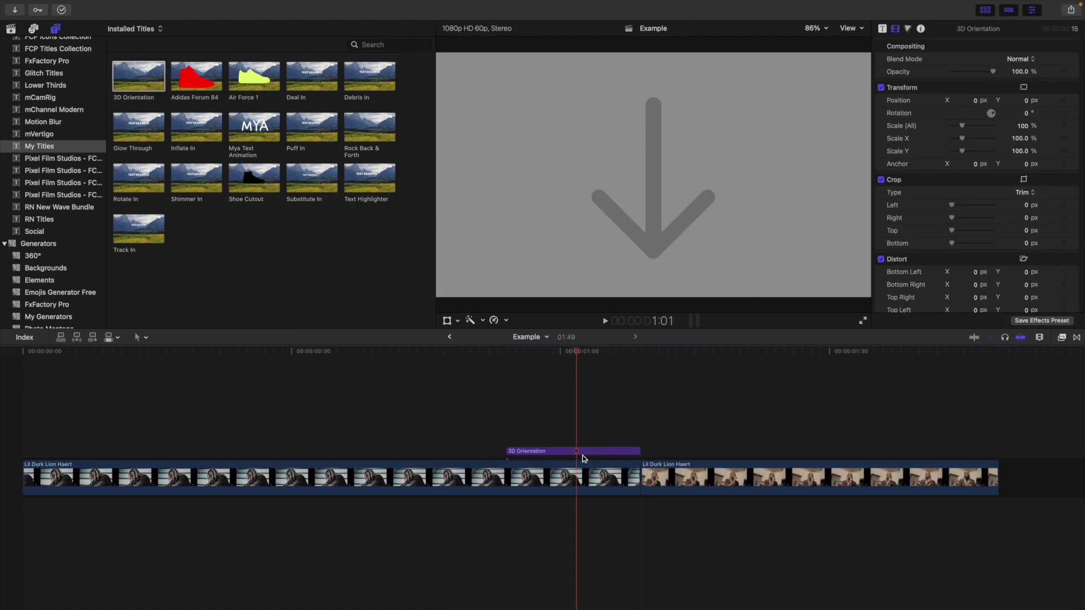
{"action": "left_click", "coordinate": [10, 30]}
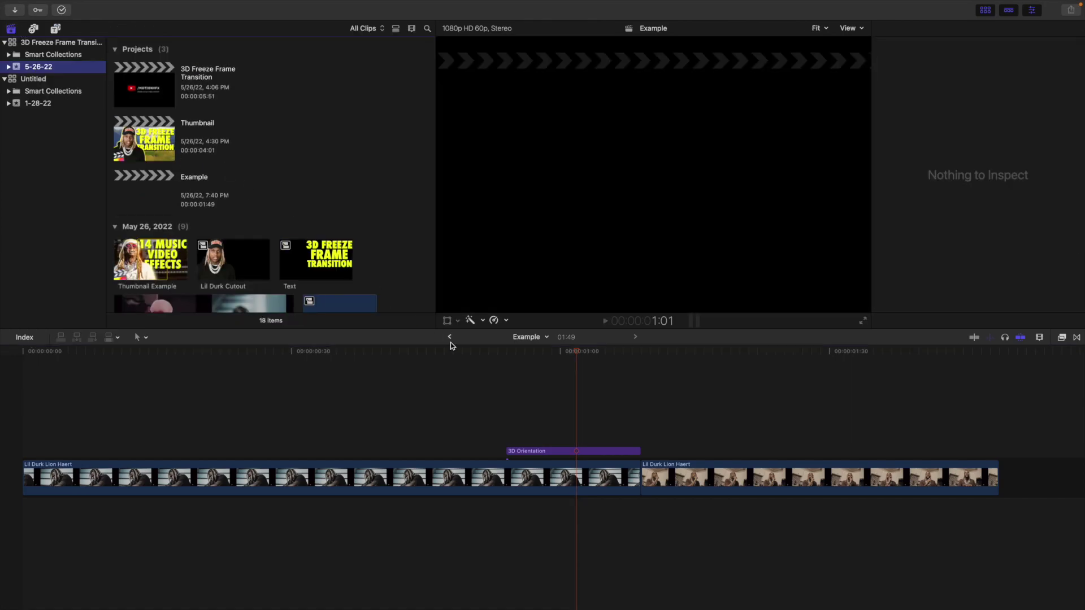
- Load the Cutout clip into the 3D Orientation title's drop zone
{"action": "left_click", "coordinate": [572, 452]}
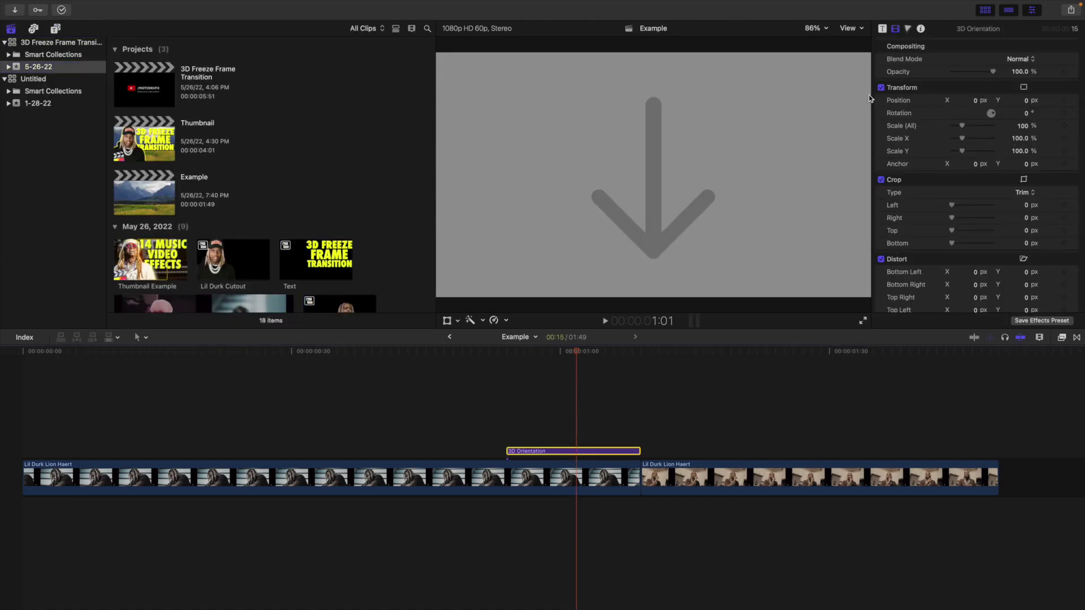
{"action": "left_click", "coordinate": [882, 29]}
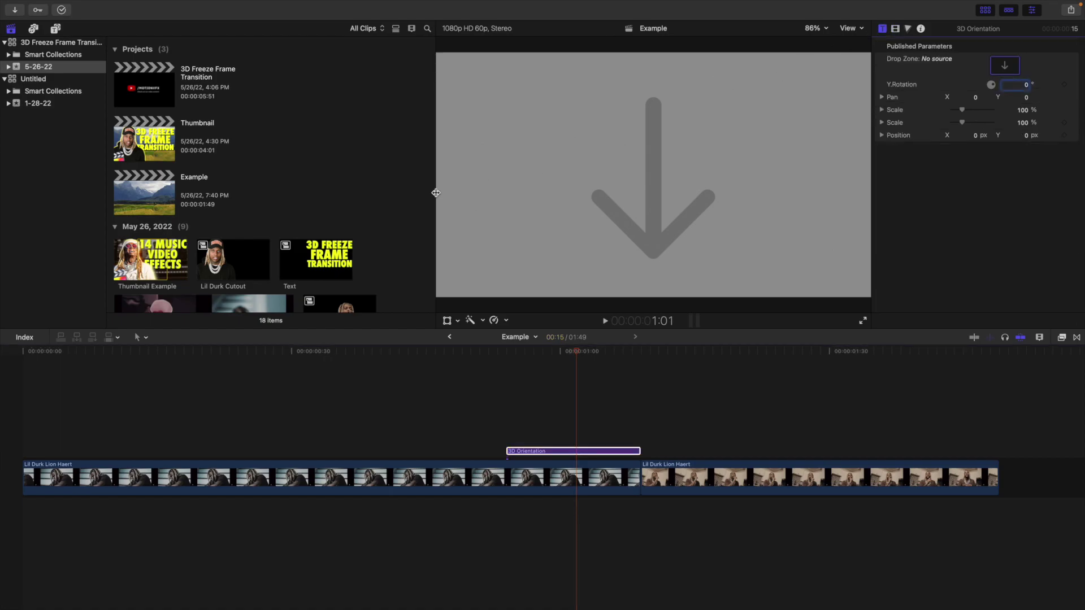
{"action": "scroll", "coordinate": [234, 249], "scroll_direction": "down", "scroll_amount": 5}
{"action": "scroll", "coordinate": [234, 252], "scroll_direction": "down", "scroll_amount": 3}
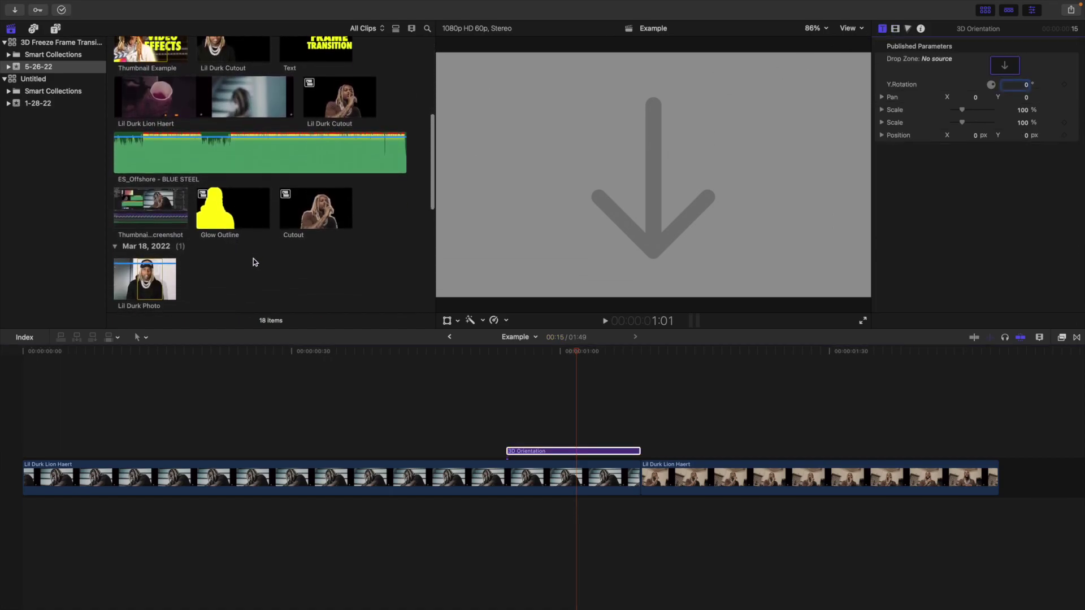
{"action": "left_click", "coordinate": [1005, 66]}
{"action": "left_click", "coordinate": [329, 204]}
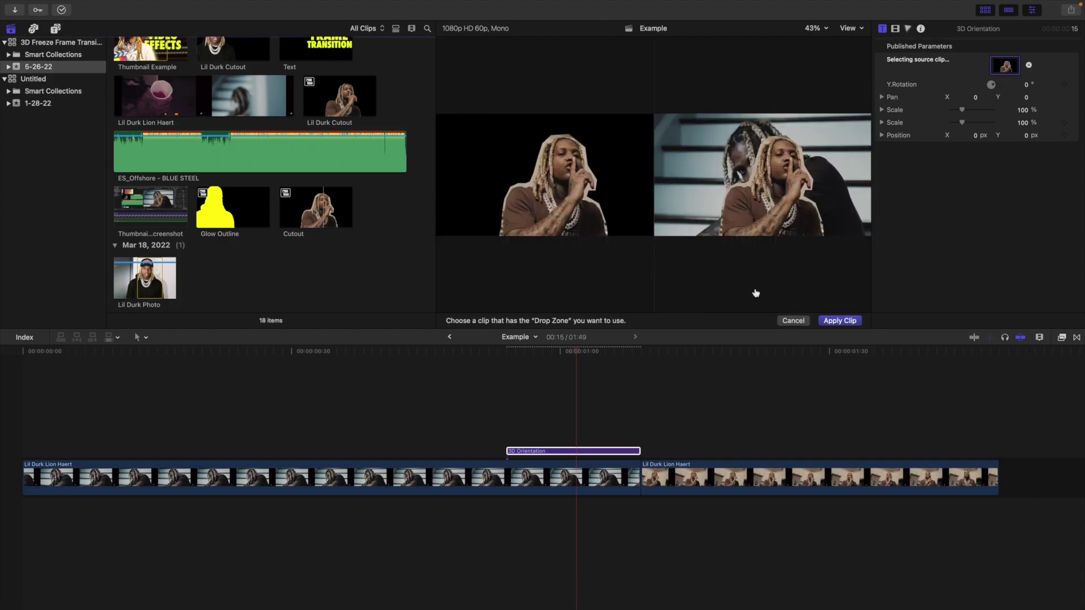
{"action": "left_click", "coordinate": [830, 321]}
{"action": "left_click", "coordinate": [579, 450]}
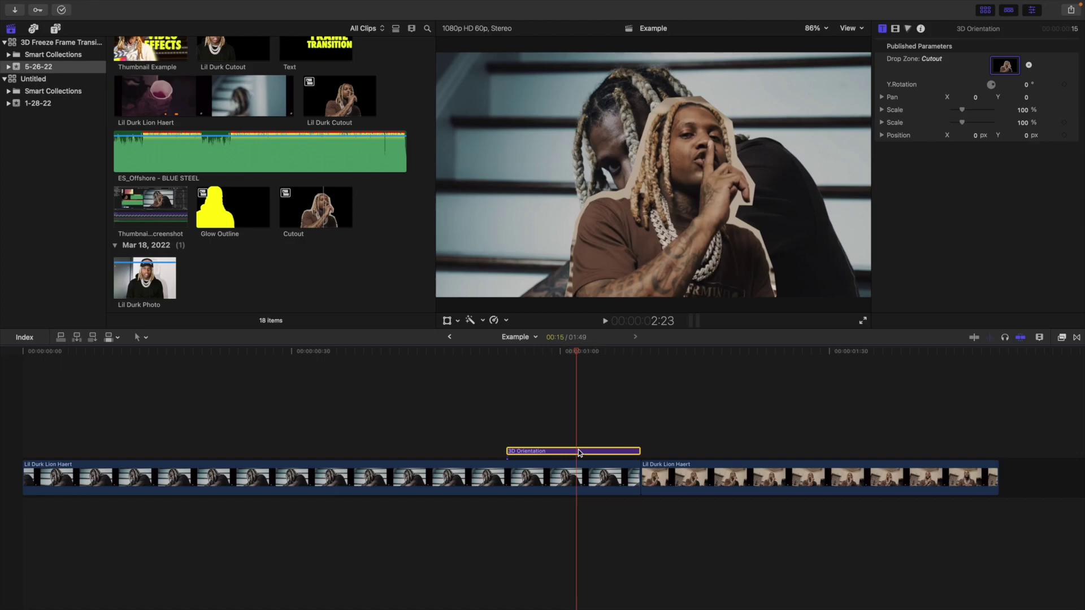
- At the title's start, set Y.Rotation to 90° and add a keyframe
{"action": "left_click", "coordinate": [510, 394]}
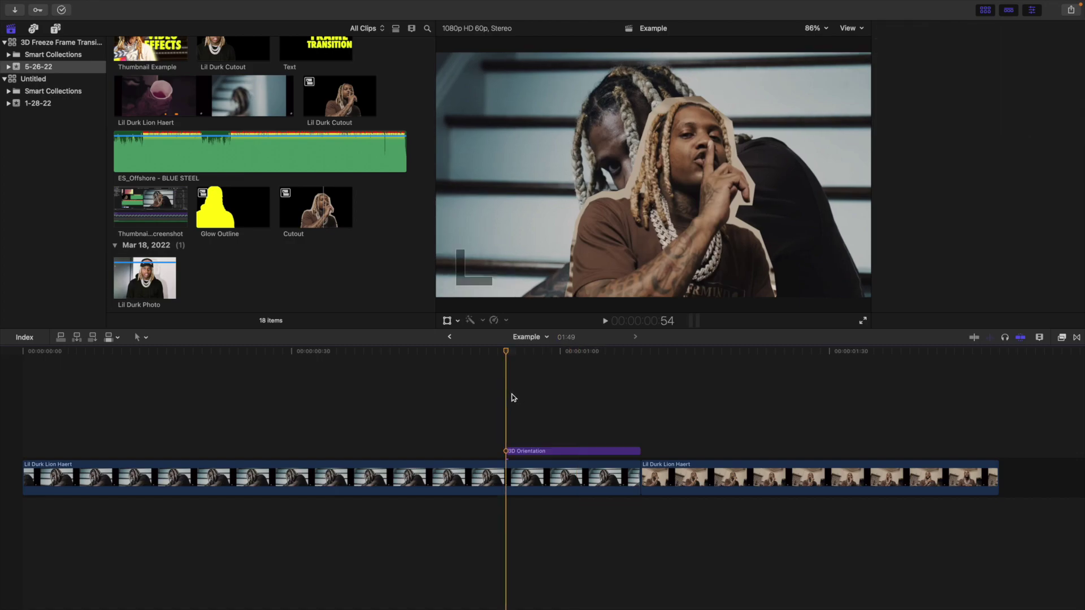
{"action": "left_click", "coordinate": [527, 453]}
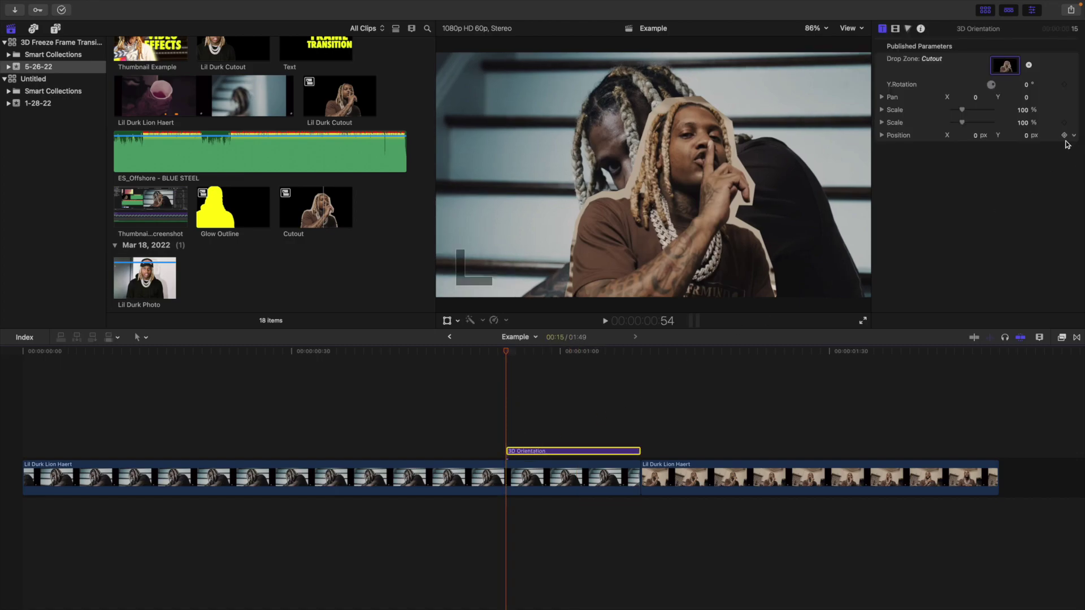
{"action": "left_click", "coordinate": [1028, 85]}
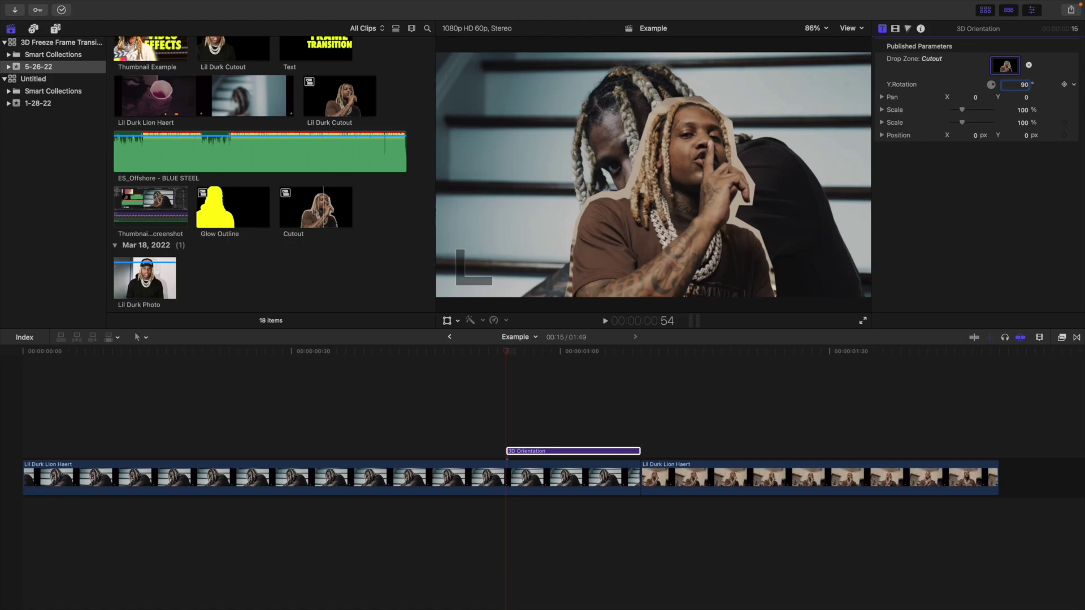
{"action": "key", "text": "Return"}
{"action": "left_click", "coordinate": [573, 451]}
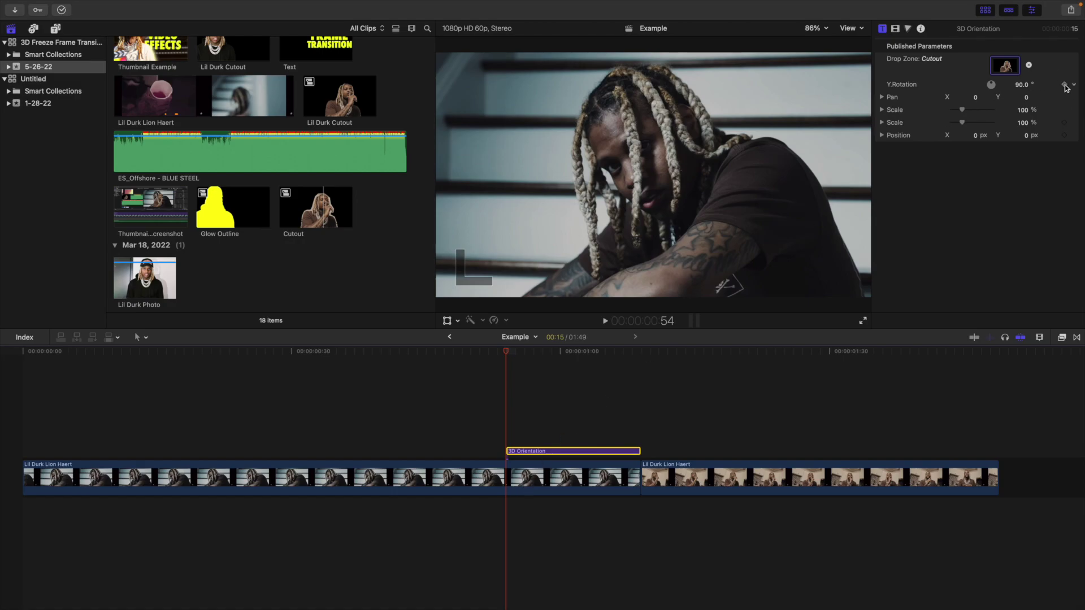
- Set Y.Rotation to 0° at the title's end, then step frame by frame through the spin from its start
{"action": "left_click", "coordinate": [644, 414]}
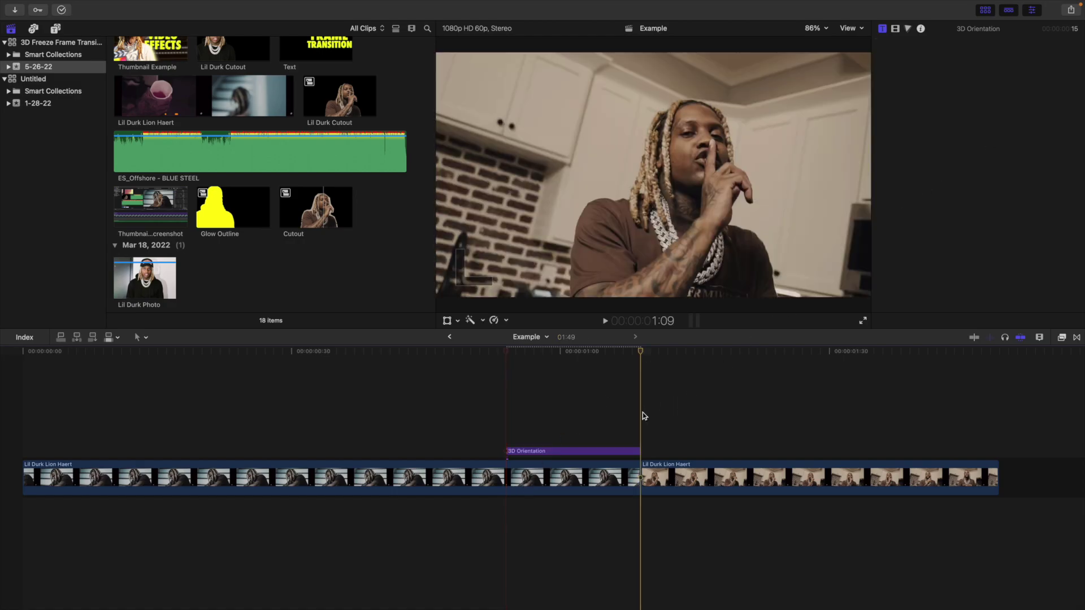
{"action": "left_click", "coordinate": [618, 452]}
{"action": "left_click", "coordinate": [1021, 85]}
{"action": "type", "text": "0"}
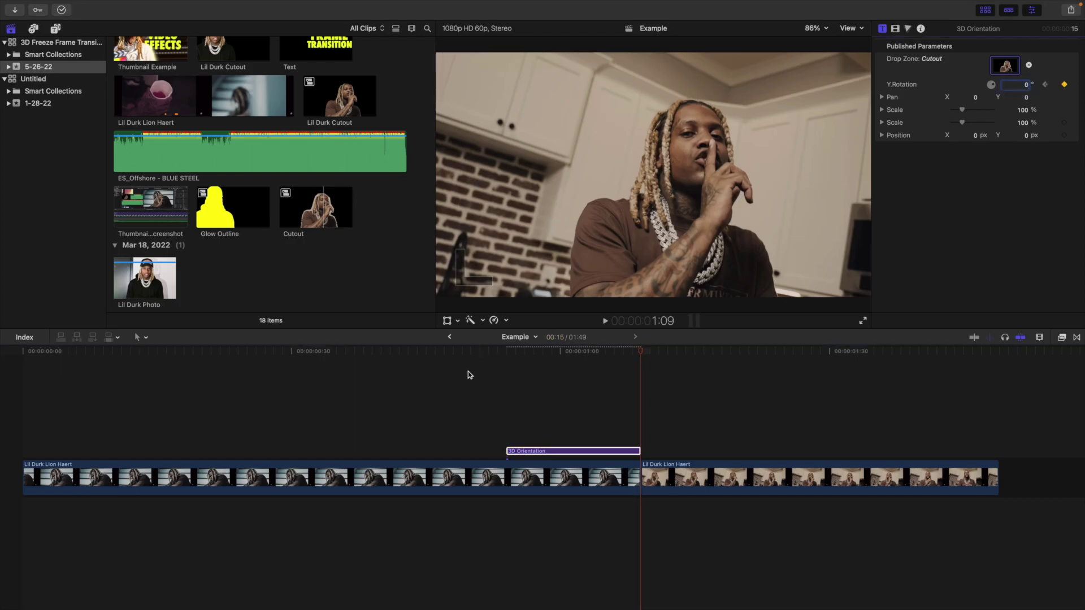
{"action": "left_click", "coordinate": [505, 408]}
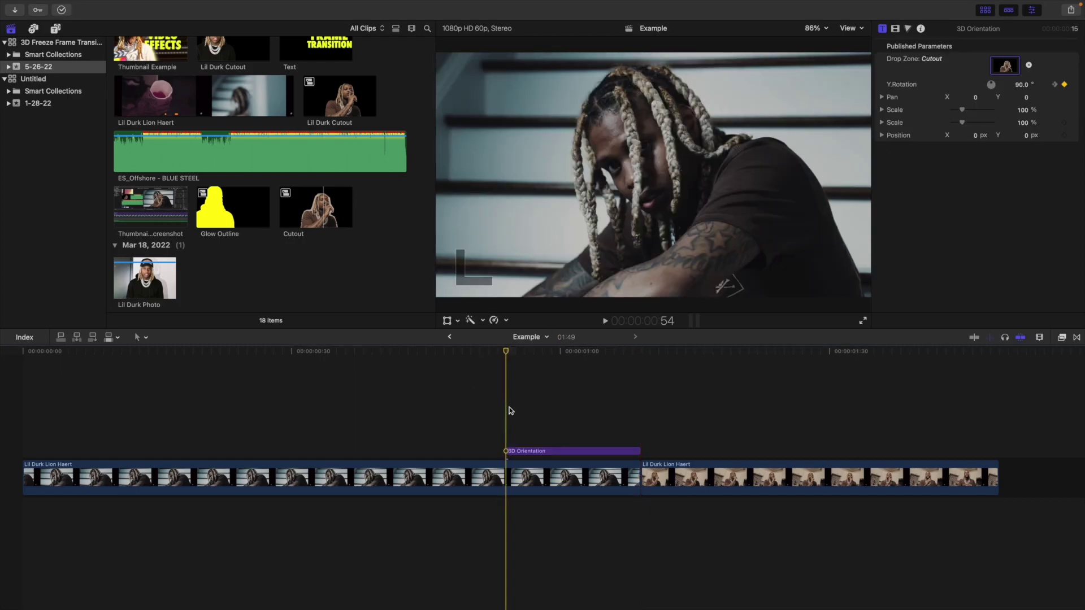
{"action": "left_click", "coordinate": [538, 451]}
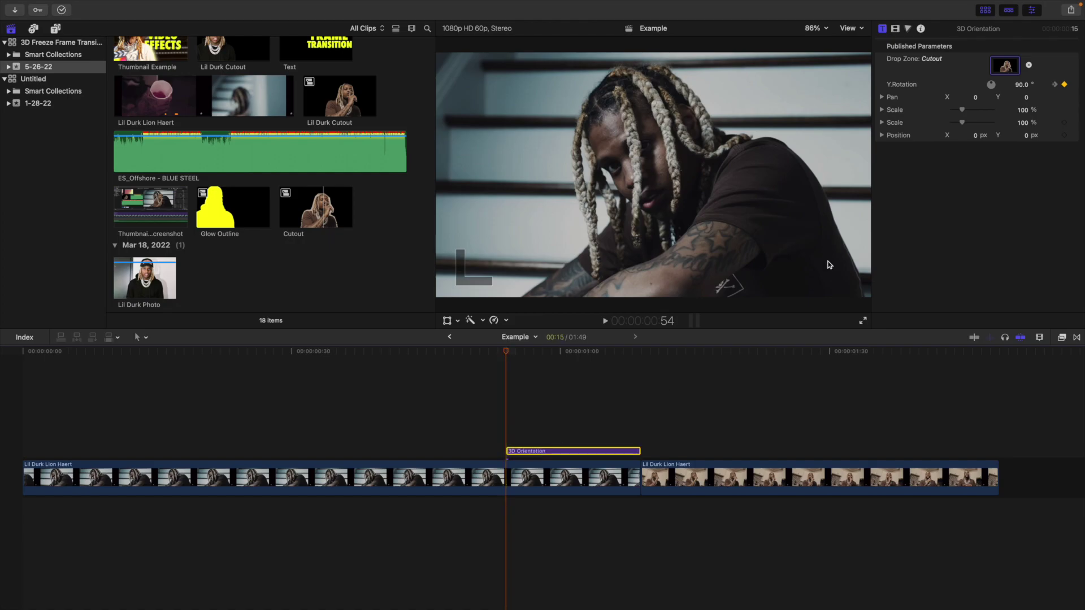
{"action": "key", "text": "Right"}
{"action": "key", "text": "Right"}
{"action": "key", "text": "Right"}
{"action": "key", "text": "Right"}
{"action": "key", "text": "Right"}
{"action": "key", "text": "Right"}
{"action": "key", "text": "Right"}
{"action": "key", "text": "Right"}
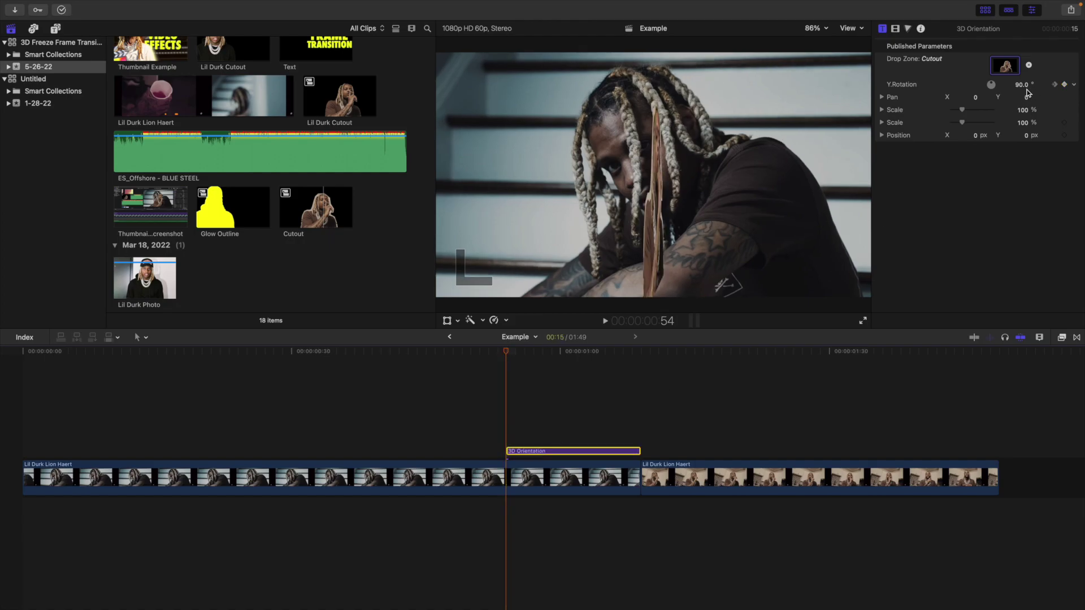
{"action": "key", "text": "Right"}
{"action": "key", "text": "Right"}
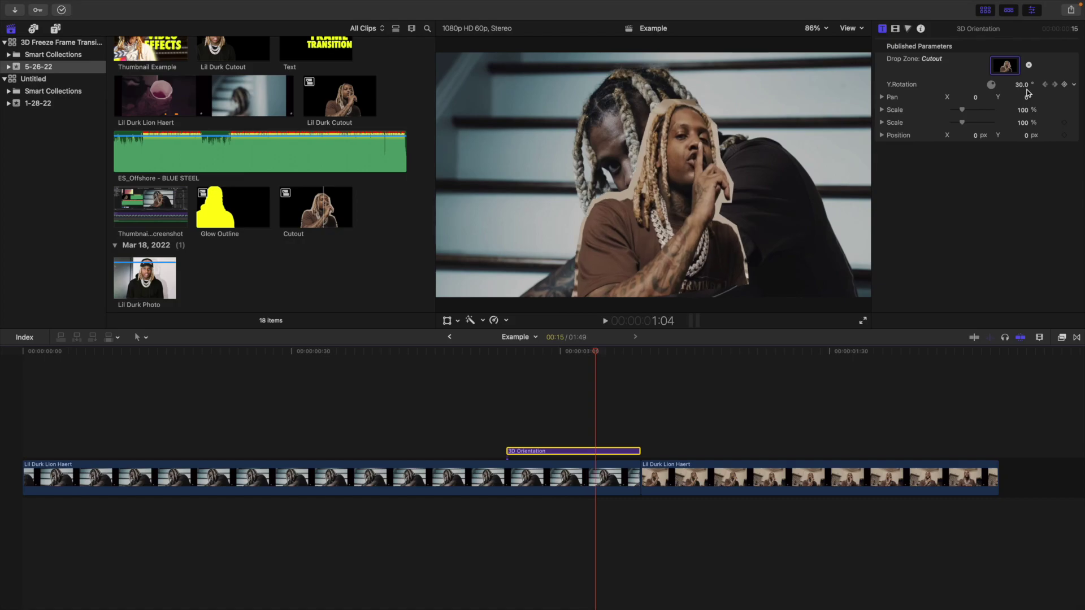
{"action": "left_click", "coordinate": [34, 434]}
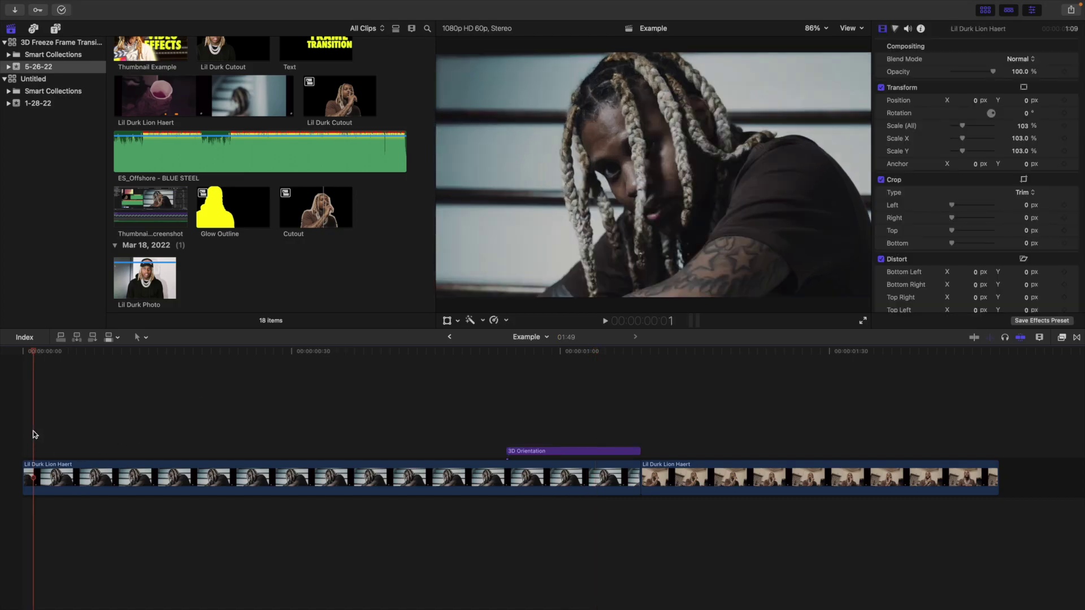
{"action": "key", "text": "space"}
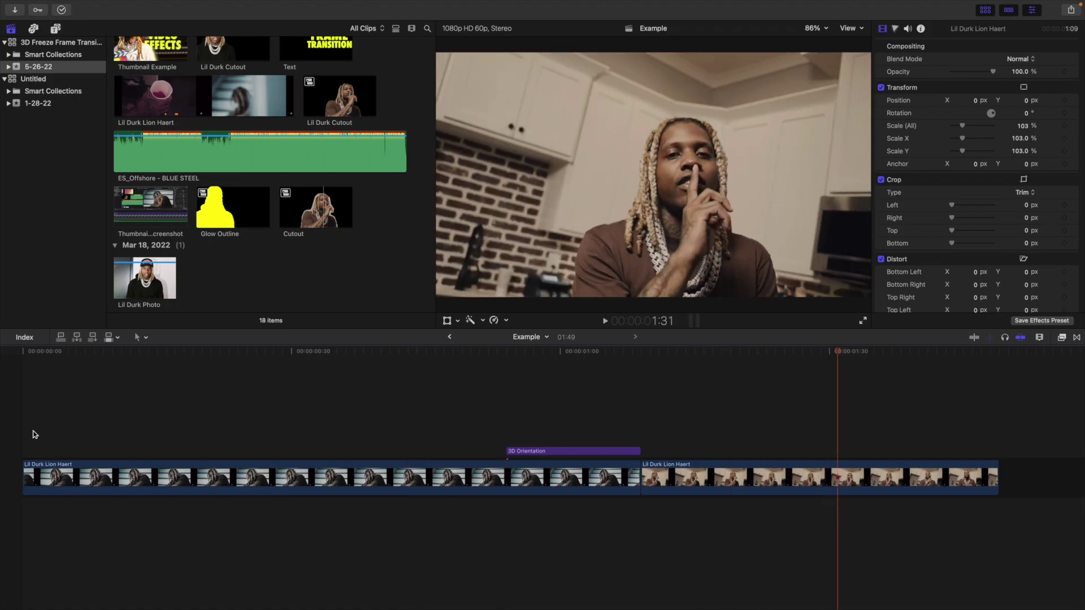
{"action": "key", "text": "space"}
{"action": "left_click", "coordinate": [537, 455]}
{"action": "left_click", "coordinate": [537, 451]}
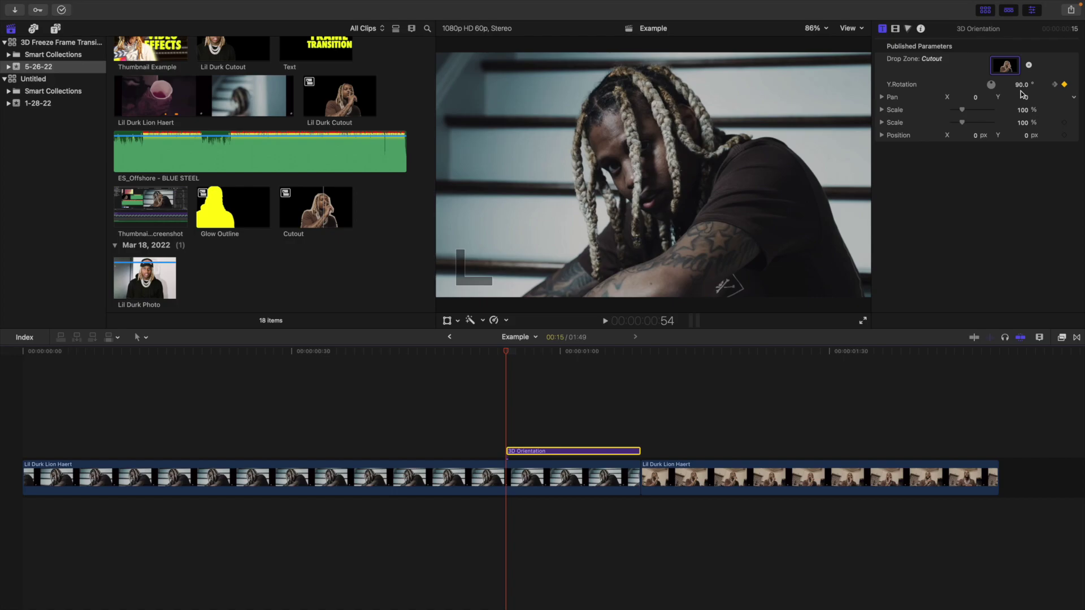
{"action": "key", "text": "Right"}
{"action": "key", "text": "Right"}
{"action": "key", "text": "Right"}
{"action": "key", "text": "Right"}
{"action": "key", "text": "Right"}
{"action": "key", "text": "Right"}
{"action": "key", "text": "Right"}
{"action": "key", "text": "Right"}
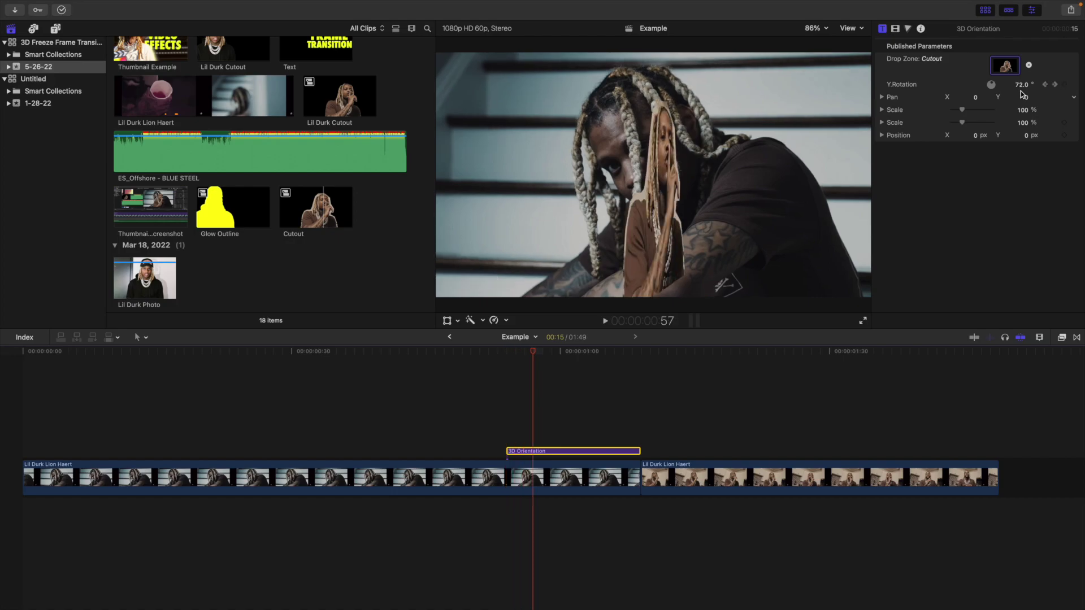
{"action": "key", "text": "Right"}
{"action": "key", "text": "Right"}
{"action": "key", "text": "Right"}
{"action": "key", "text": "Right"}
{"action": "key", "text": "Right"}
{"action": "key", "text": "Right"}
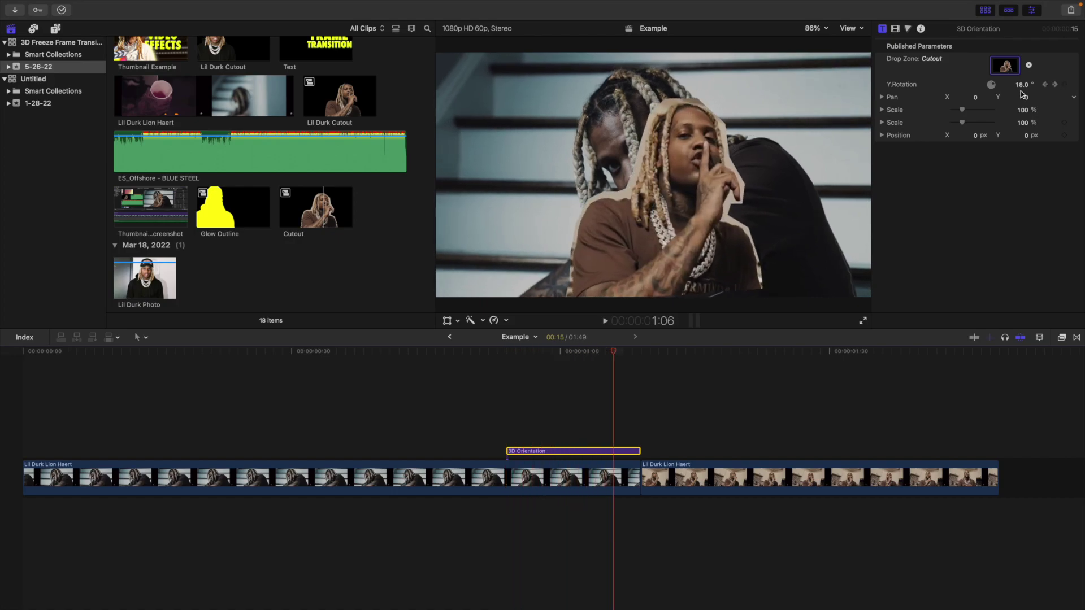
{"action": "key", "text": "Right"}
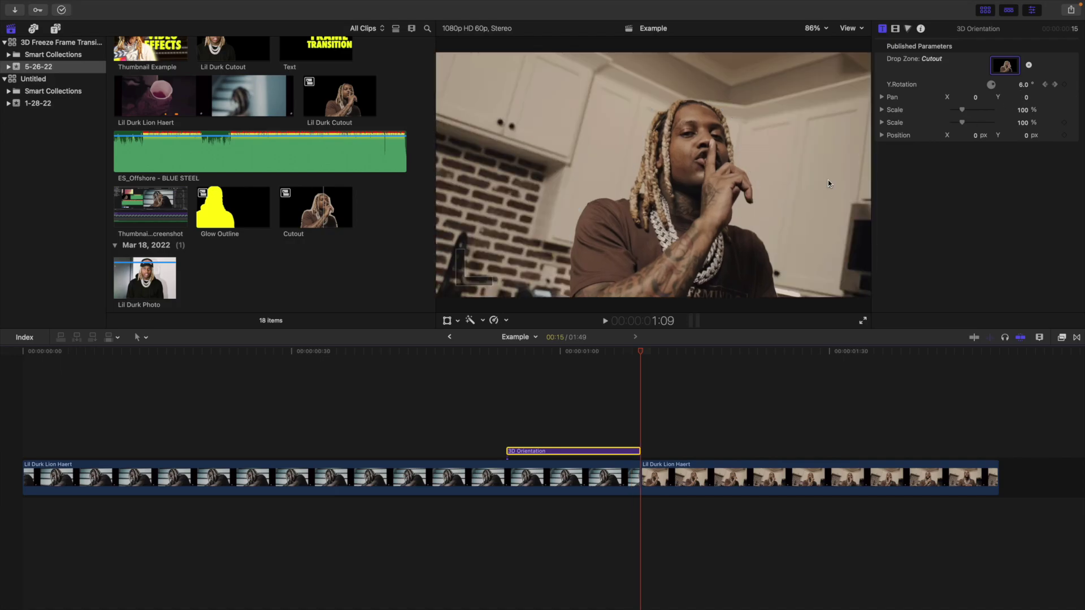
{"action": "left_click", "coordinate": [27, 420]}
{"action": "key", "text": "Home"}
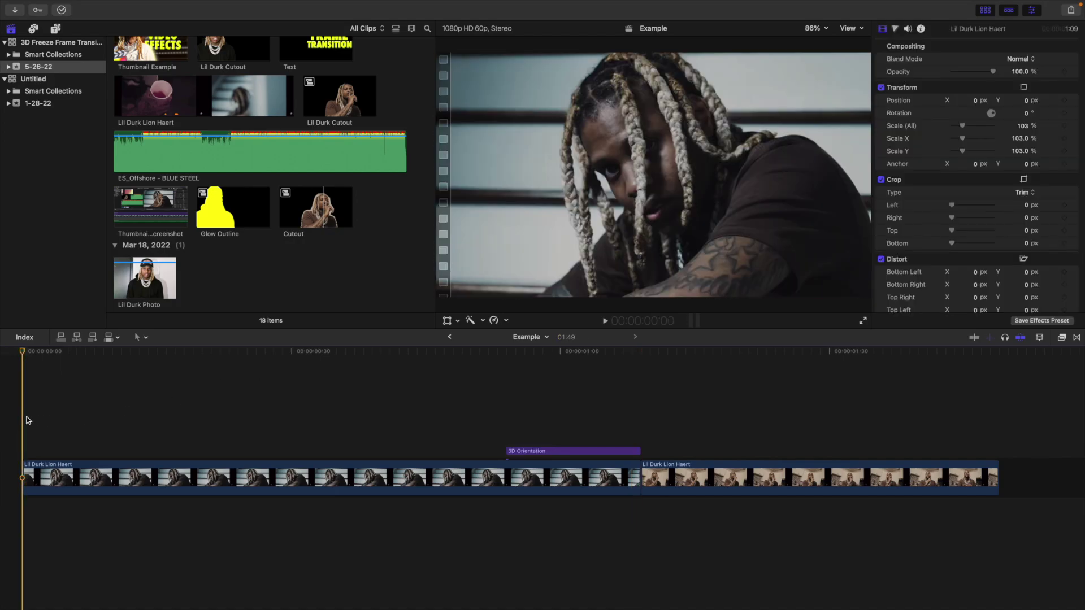
{"action": "key", "text": "space"}
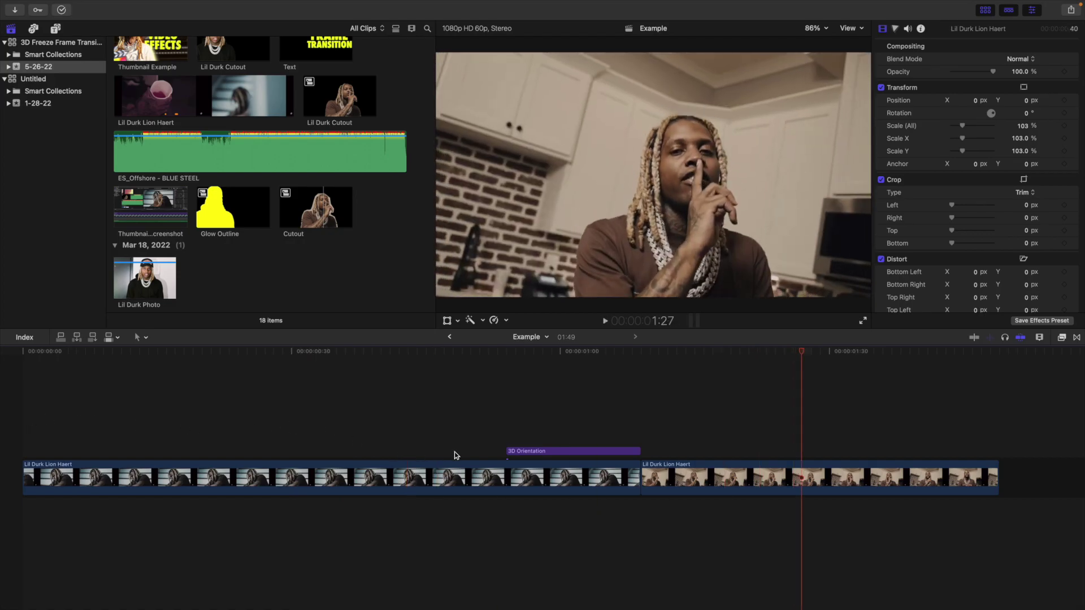
{"action": "left_click", "coordinate": [510, 426]}
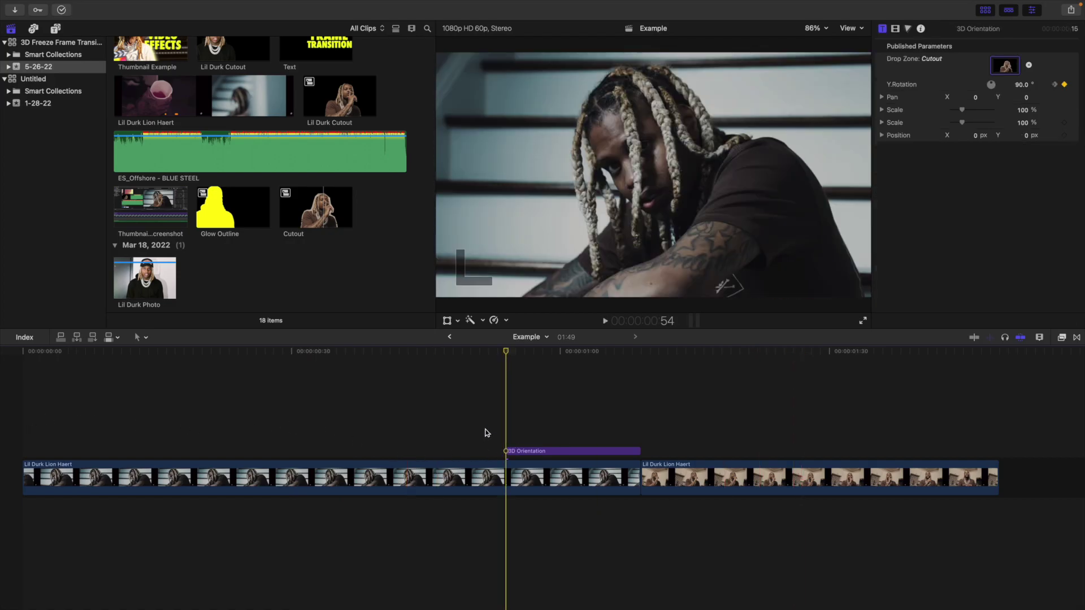
{"action": "left_click", "coordinate": [56, 29]}
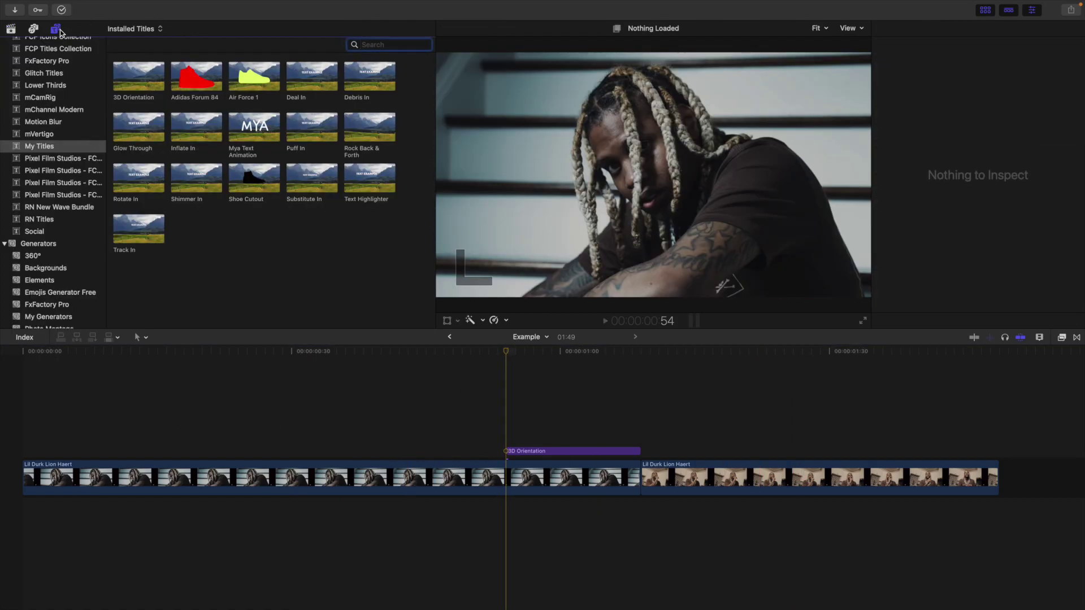
- Stack Minimal Motion Blur 3 over the 3D Orientation title and trim it to end with it
{"action": "left_click", "coordinate": [40, 123]}
{"action": "left_click_drag", "start_coordinate": [305, 85], "coordinate": [511, 419]}
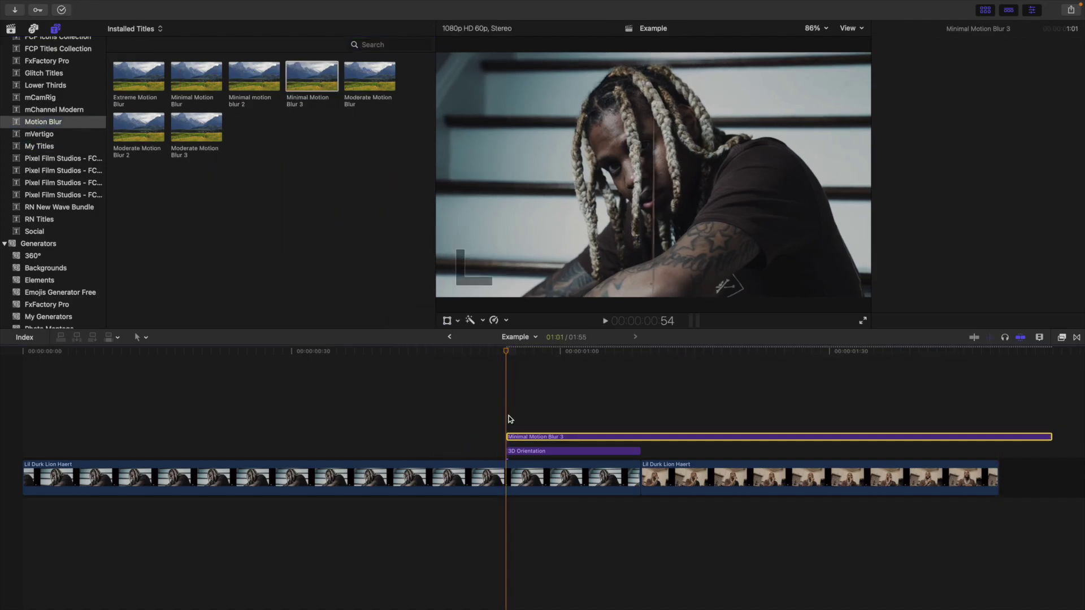
{"action": "left_click", "coordinate": [641, 438]}
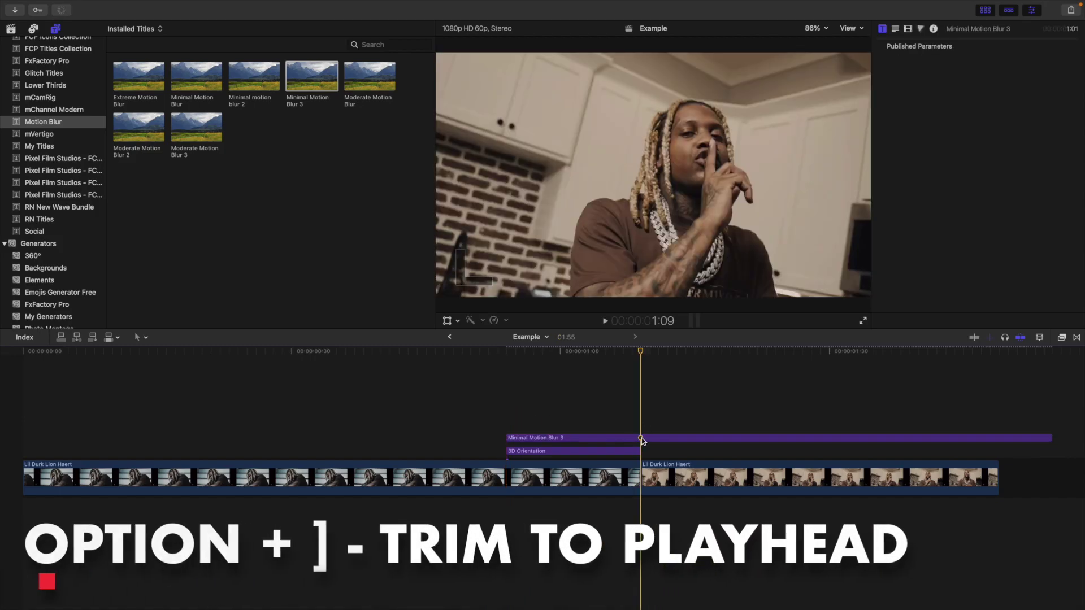
{"action": "left_click", "coordinate": [642, 439]}
{"action": "key", "text": "alt+]"}
{"action": "scroll", "coordinate": [577, 411], "scroll_direction": "right", "scroll_amount": 1}
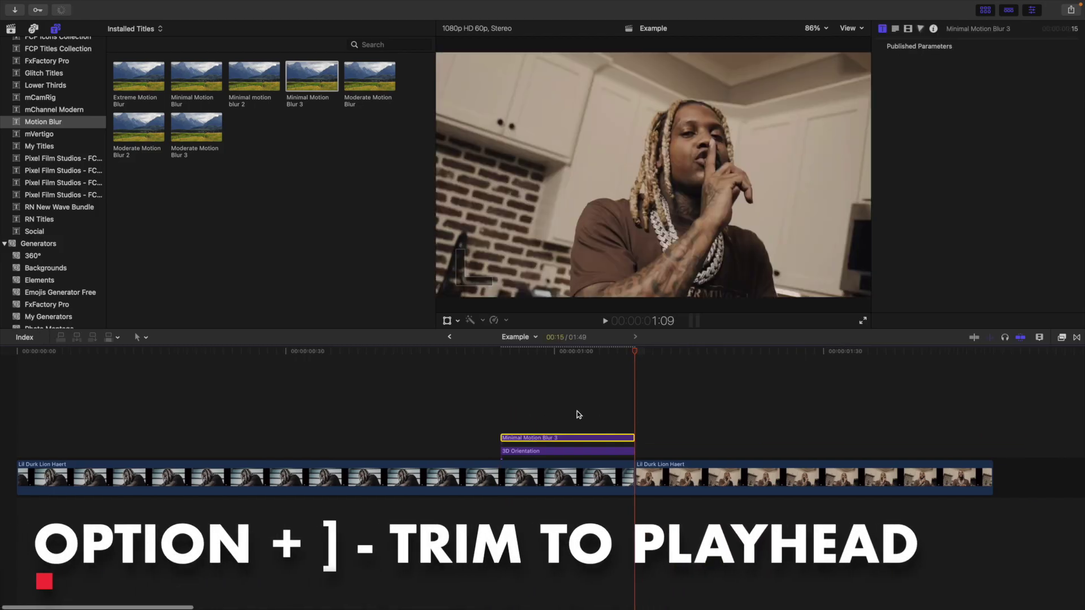
{"action": "left_click", "coordinate": [575, 411]}
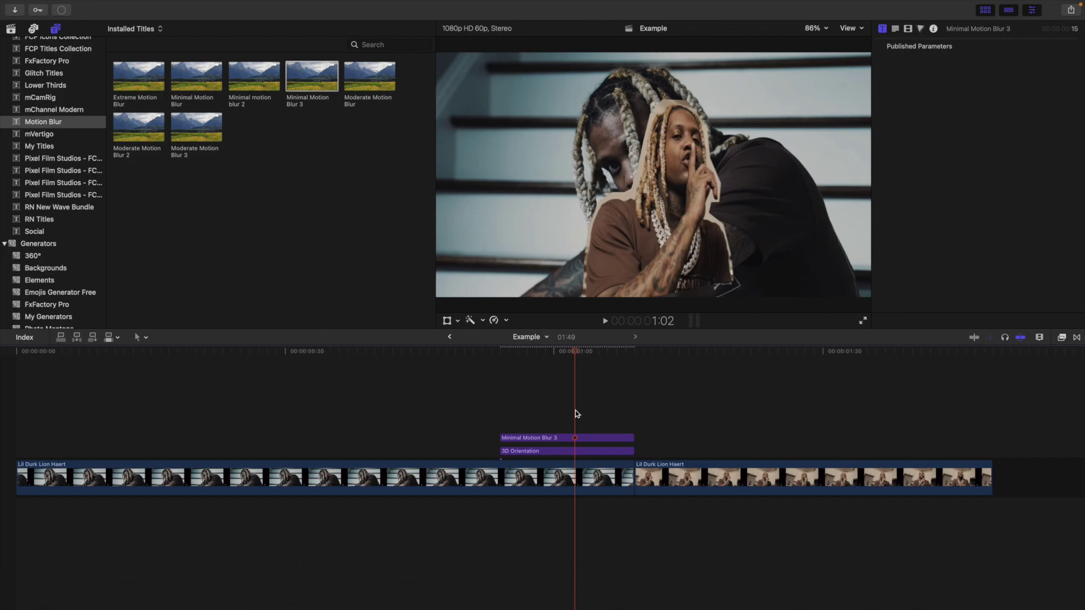
- Play the finished spin effect from the start of the timeline
{"action": "key", "text": "Home"}
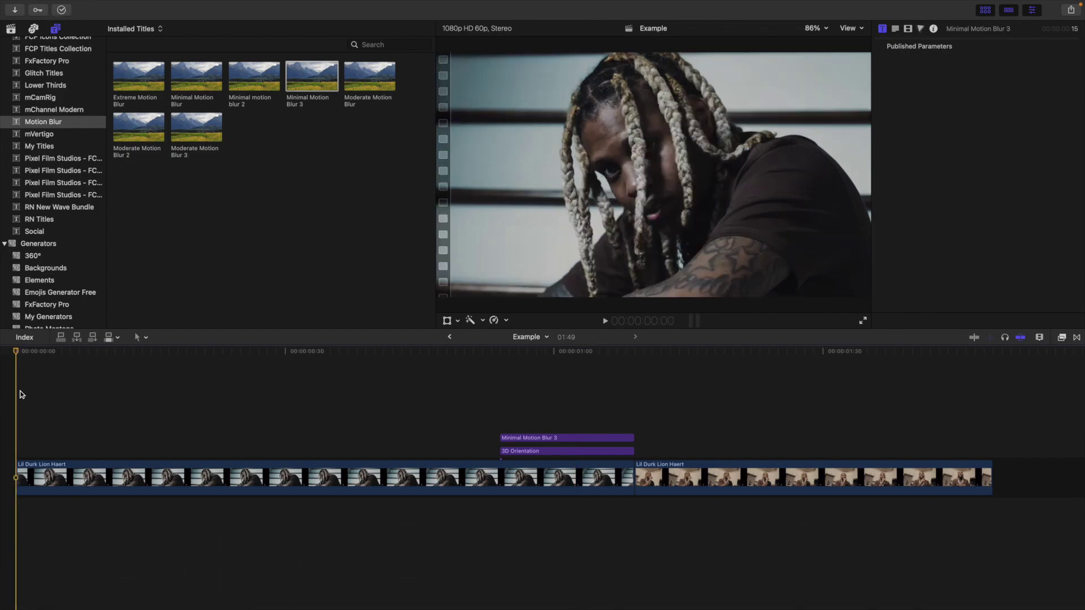
{"action": "key", "text": "space"}
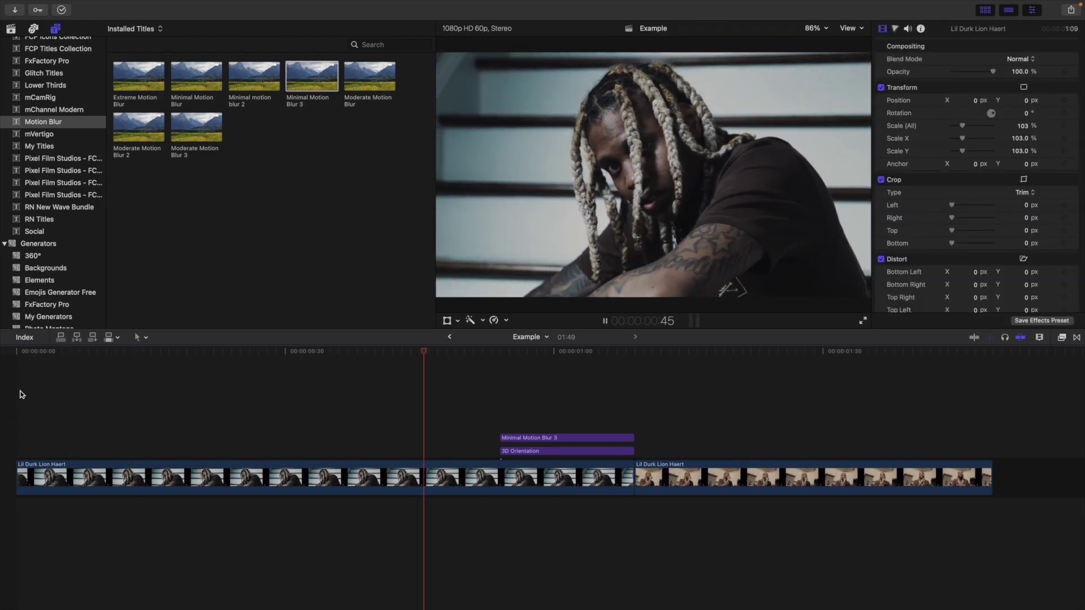